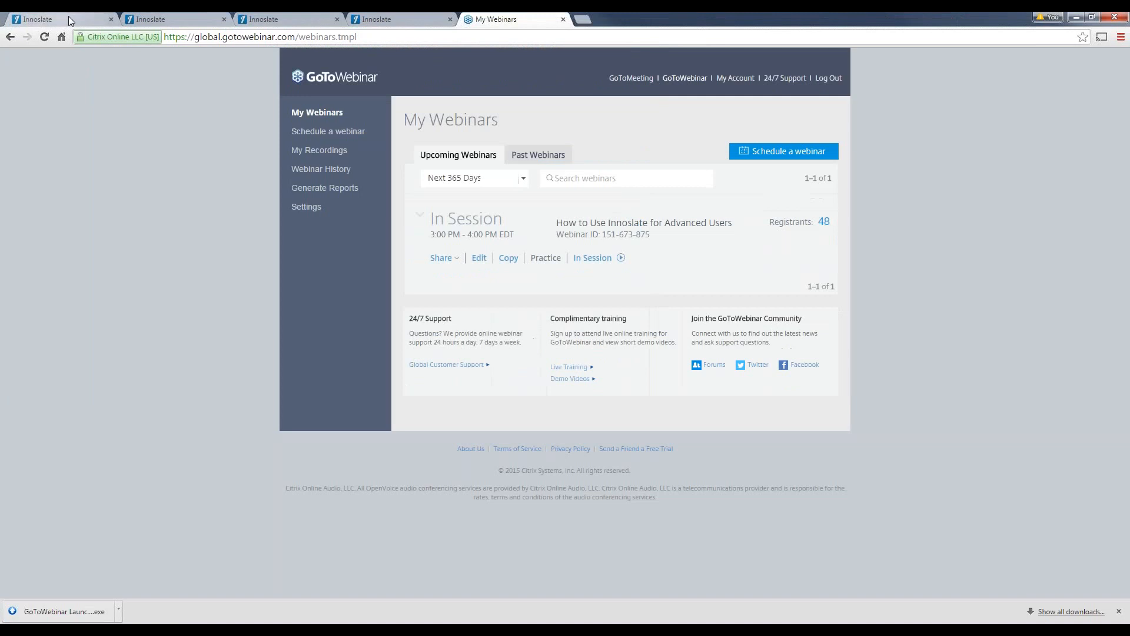
Step: Open the Time Sensitive Target (TST) Overview and Summary Information document from the AV products in the DoDAF Demo 2 project
left_click(68, 16)
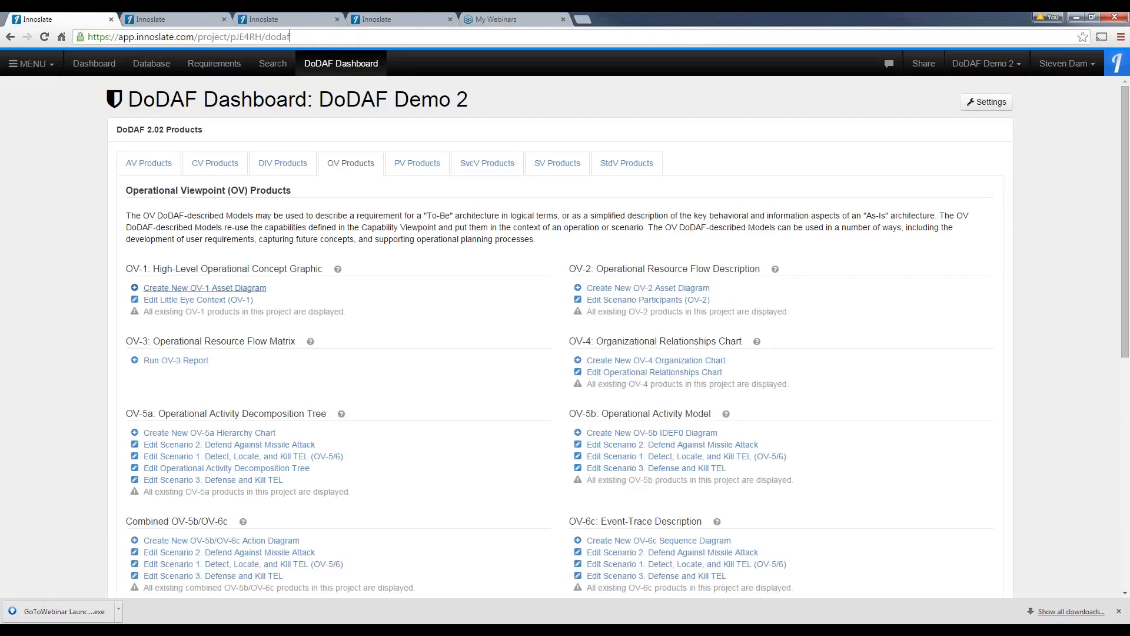
left_click(163, 167)
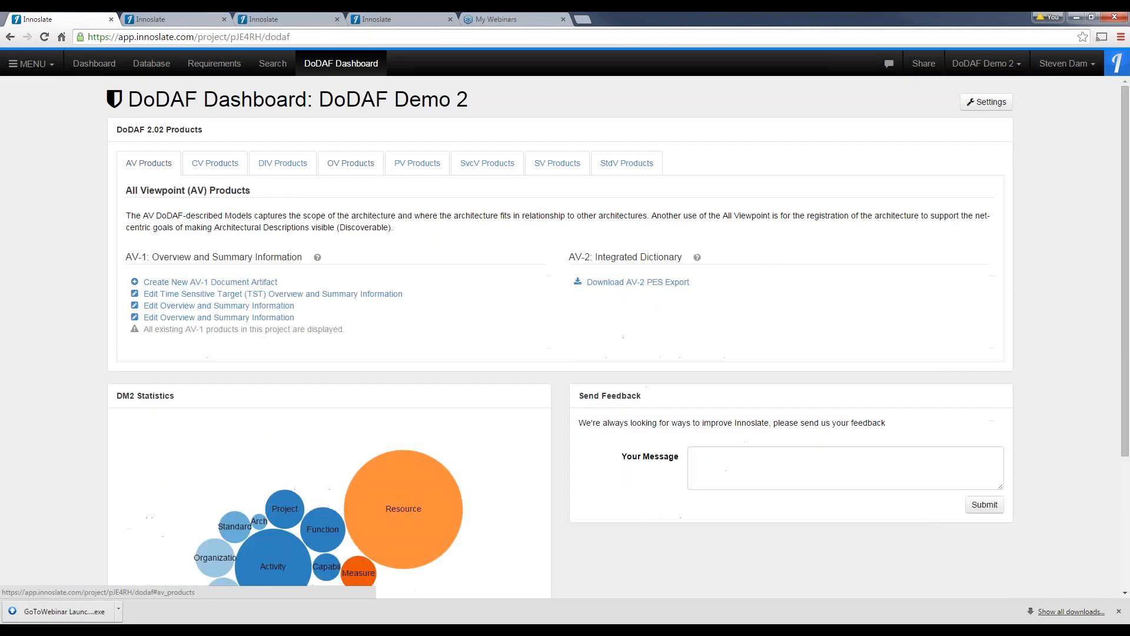
left_click(225, 299)
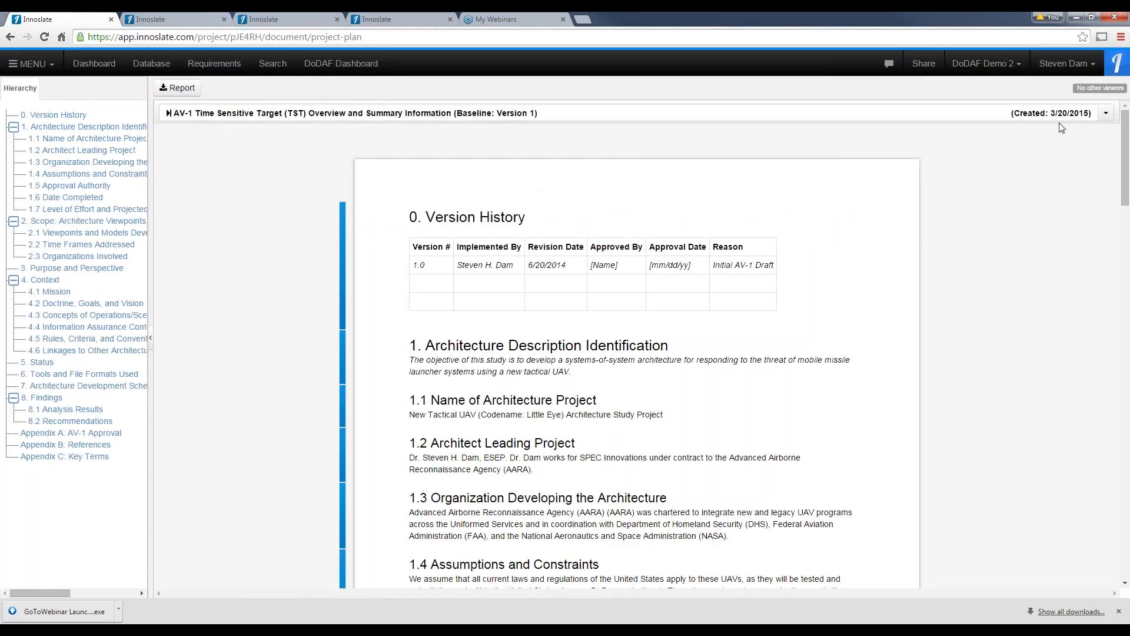
Step: Switch to the TST Project Plan document and review its sections from introduction to compliance planning
left_click(1105, 115)
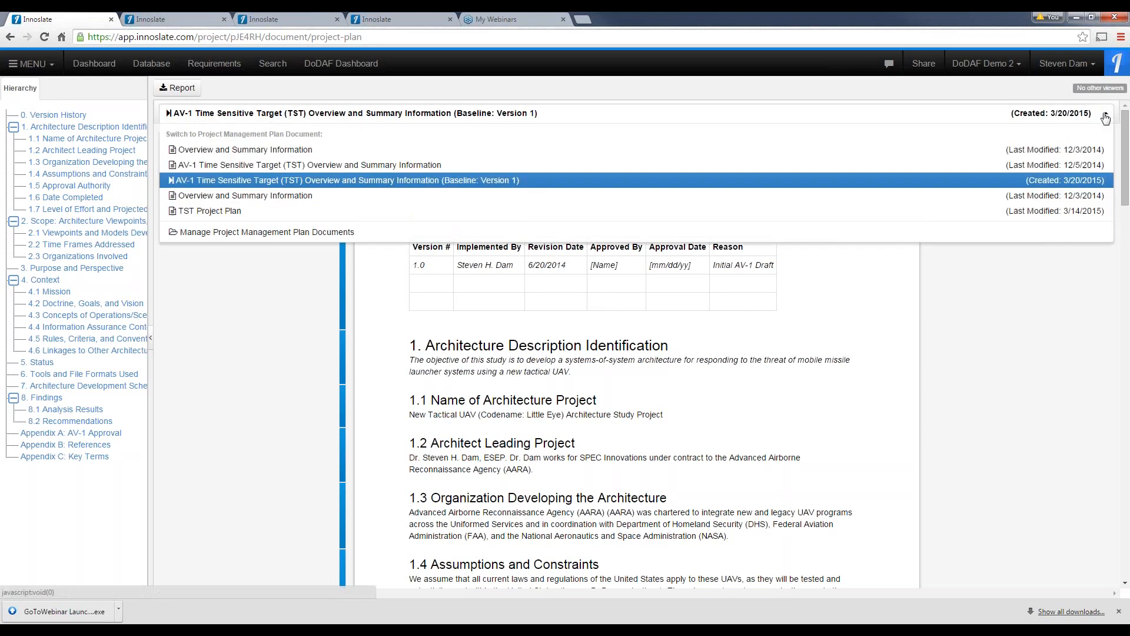
left_click(771, 219)
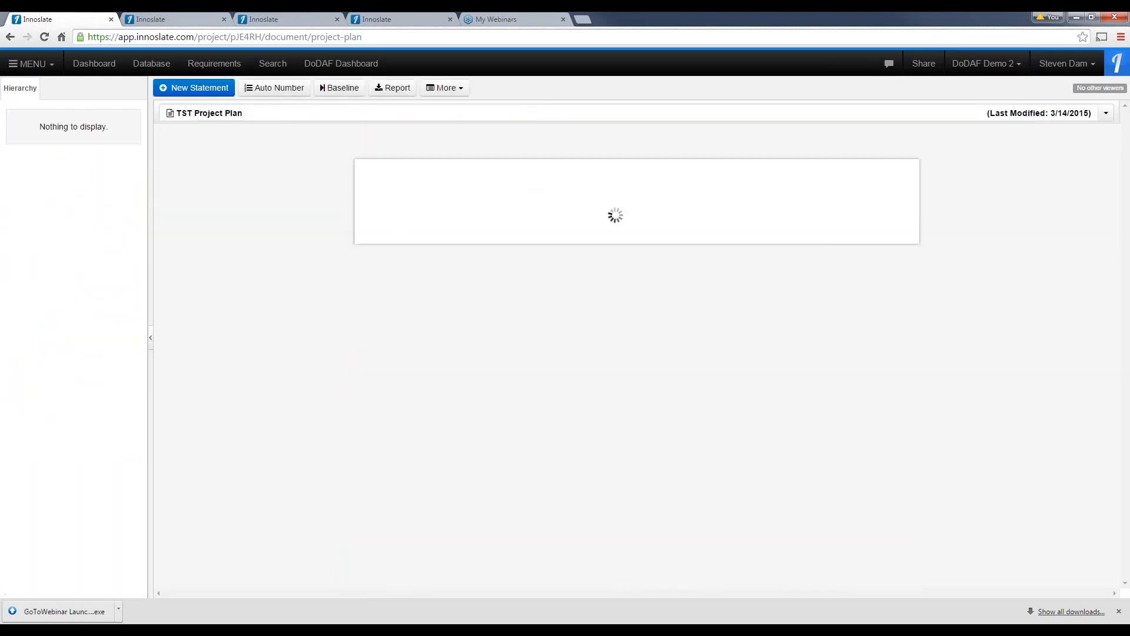
scroll(883, 361, "down", 2)
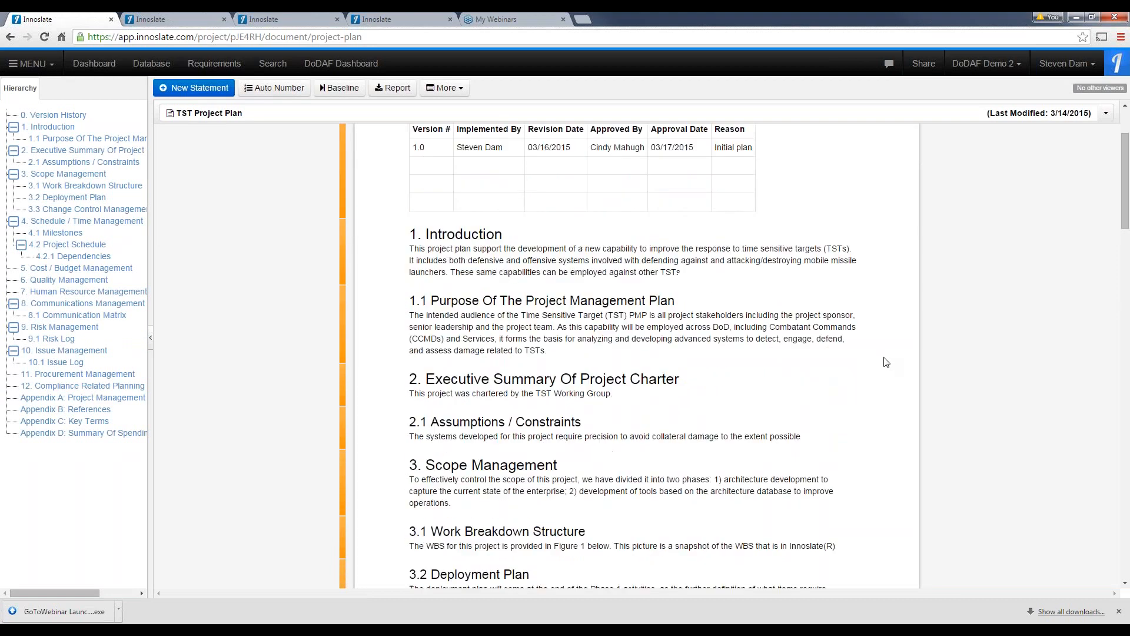
scroll(886, 362, "down", 7)
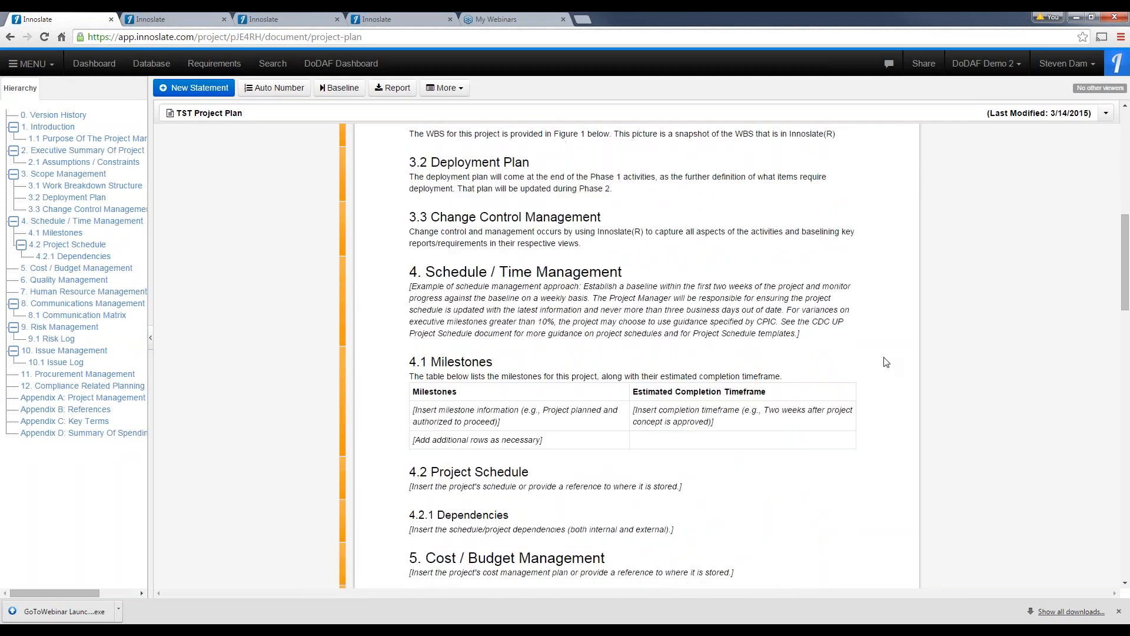
scroll(886, 361, "down", 2)
scroll(886, 361, "down", 13)
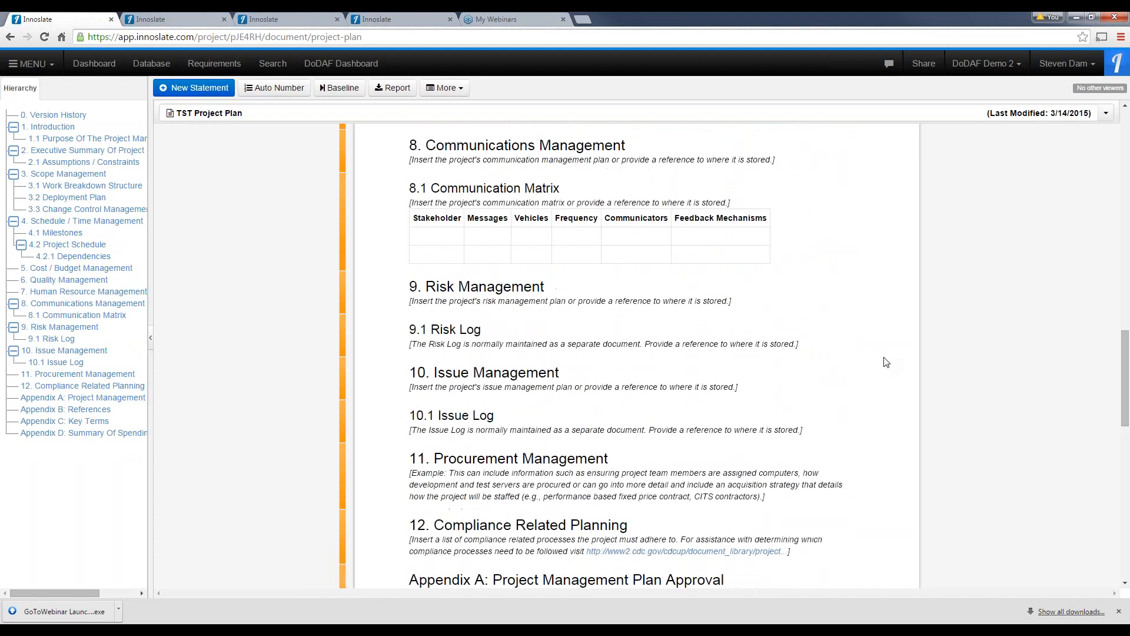
scroll(886, 361, "up", 14)
scroll(886, 362, "up", 11)
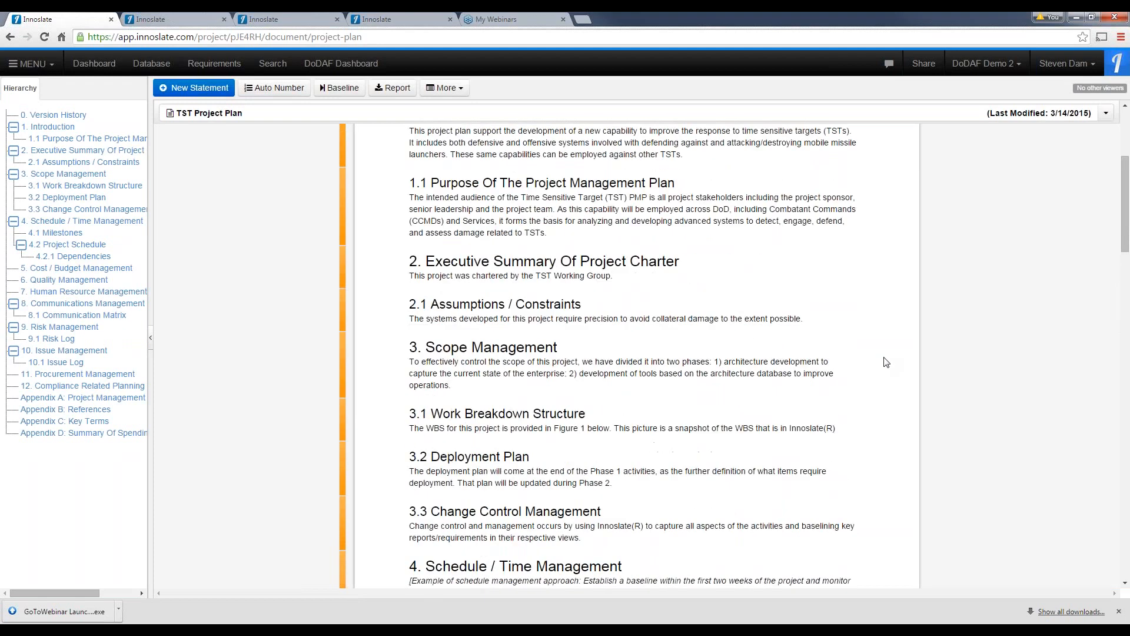
Step: Switch to the non-baselined AV-1 Time Sensitive Target (TST) Overview document and go to section 4.2 Doctrine, Goals, and Vision
left_click(1105, 115)
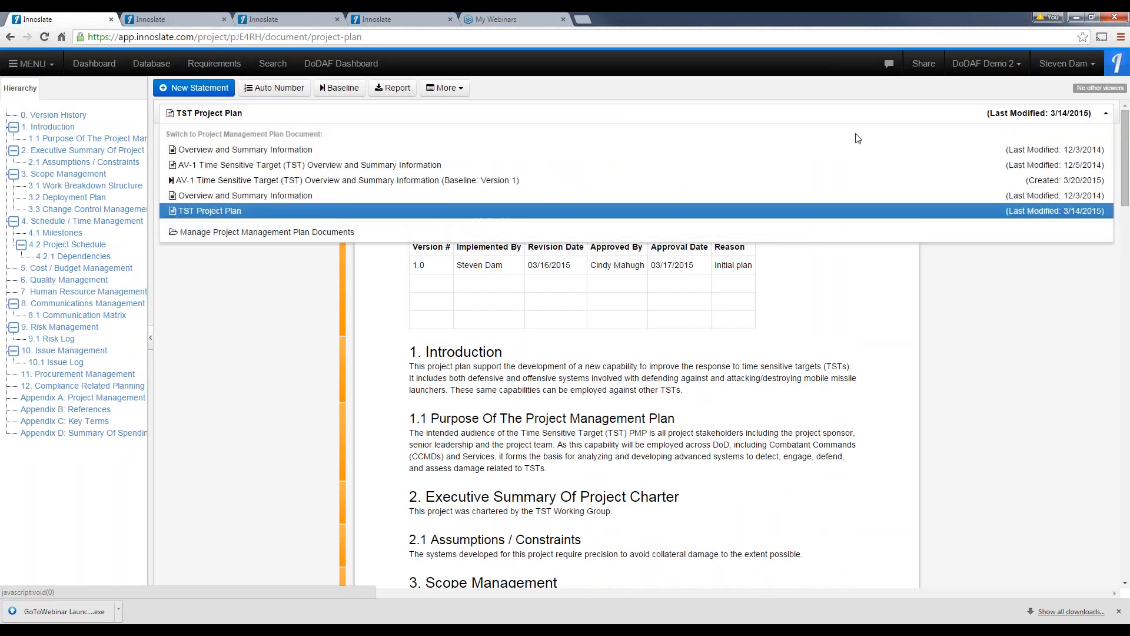
left_click(447, 167)
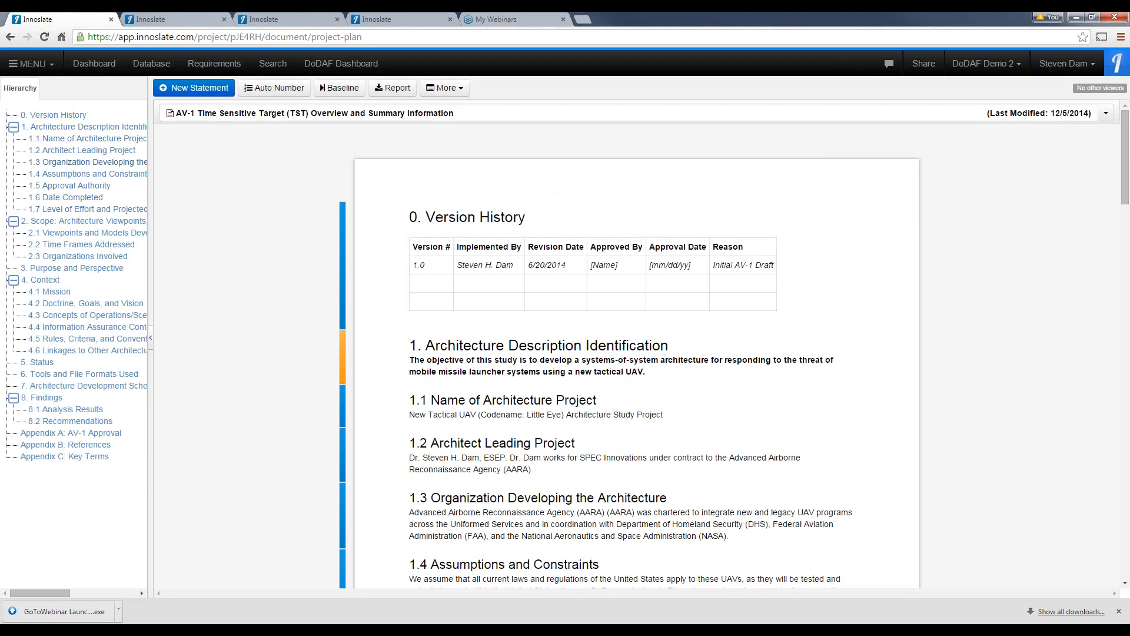
left_click(65, 307)
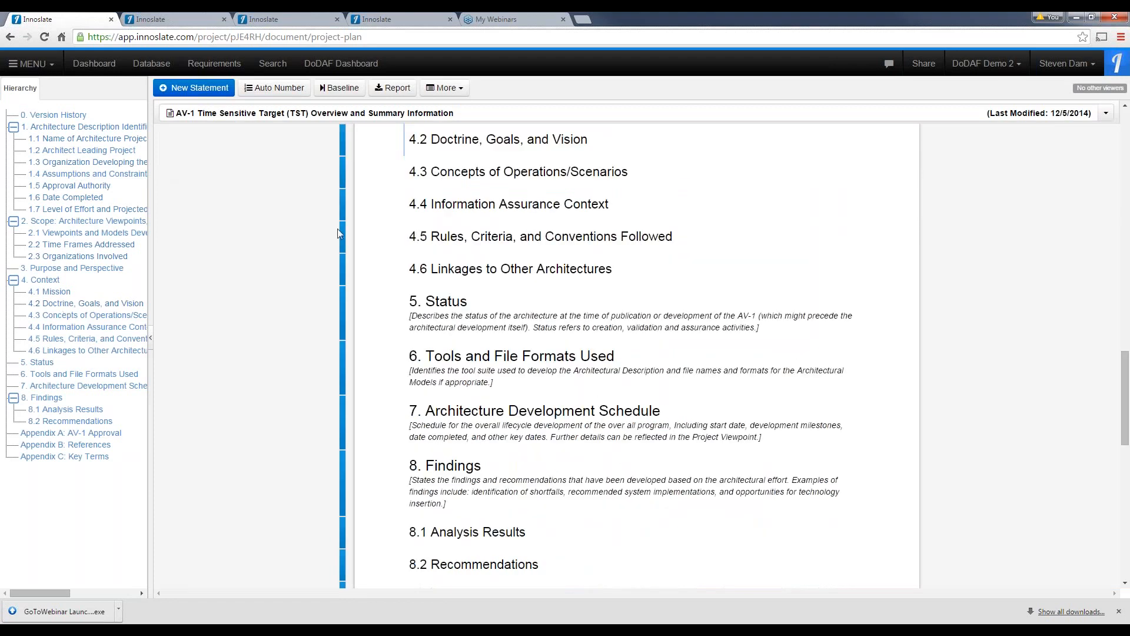
scroll(480, 372, "up", 1)
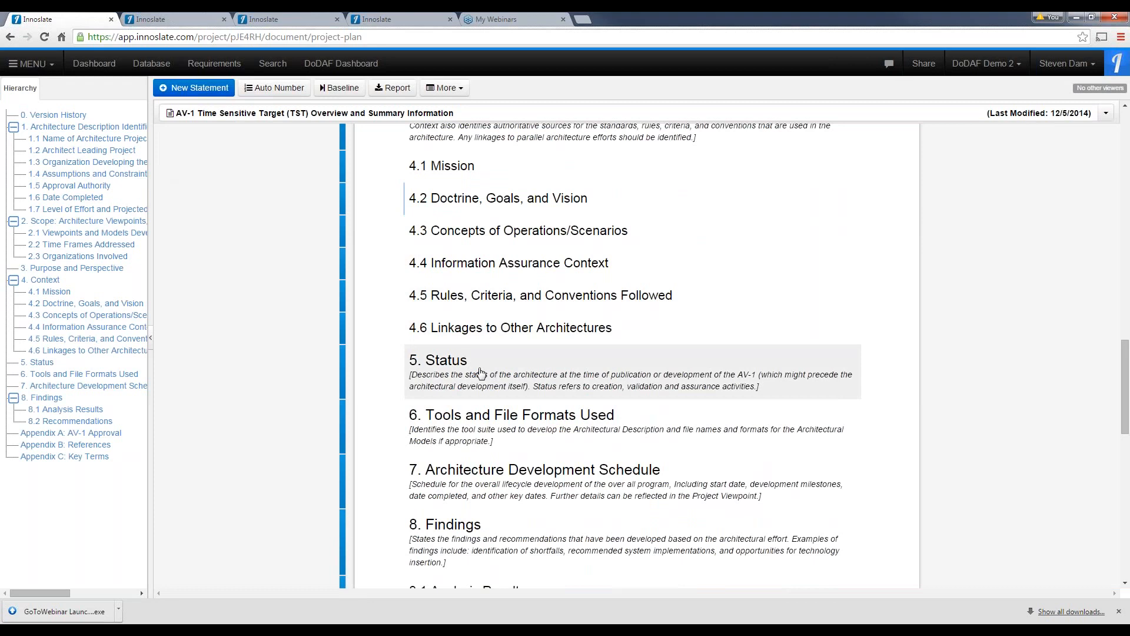
Step: Open the 5. Status statement for editing, view its metadata and comments, and leave without saving changes
left_click(480, 372)
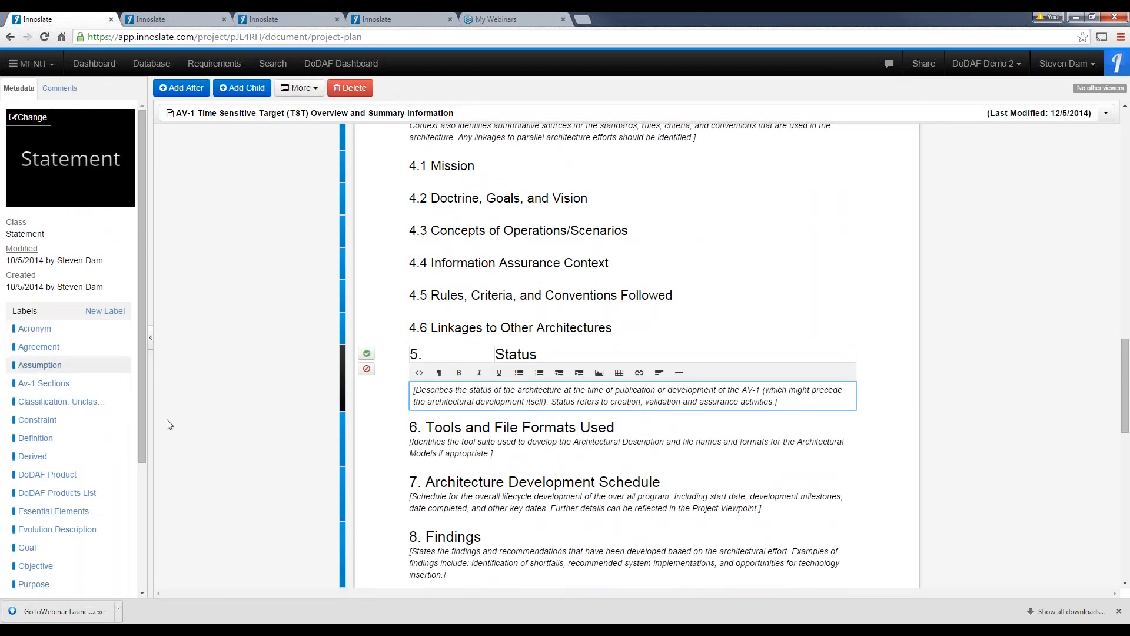
left_click(465, 391)
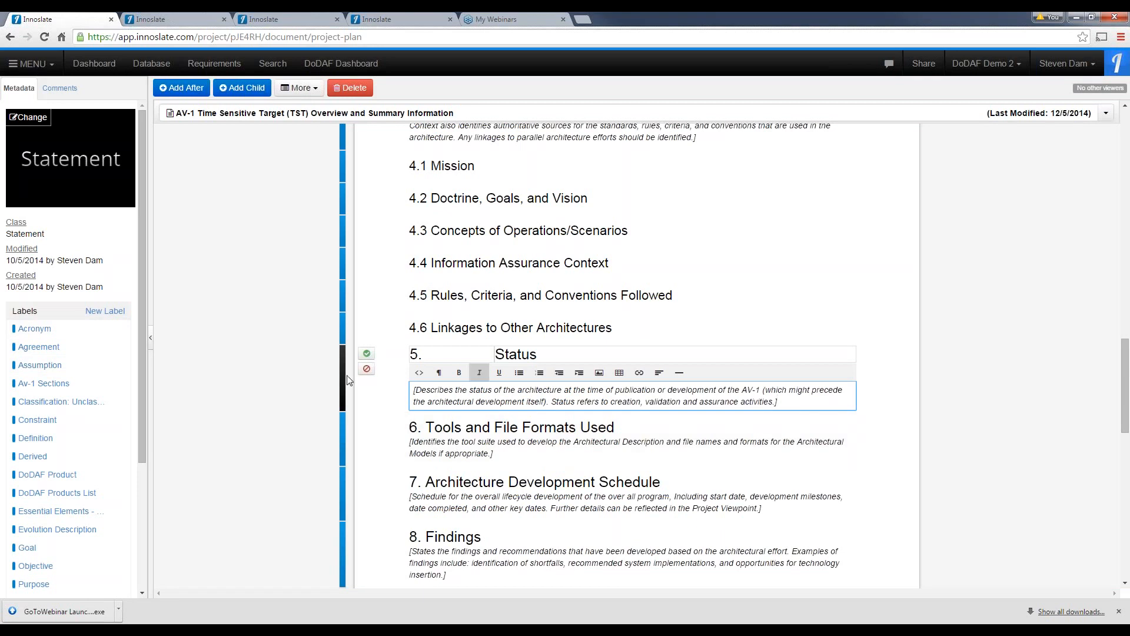
left_click(62, 89)
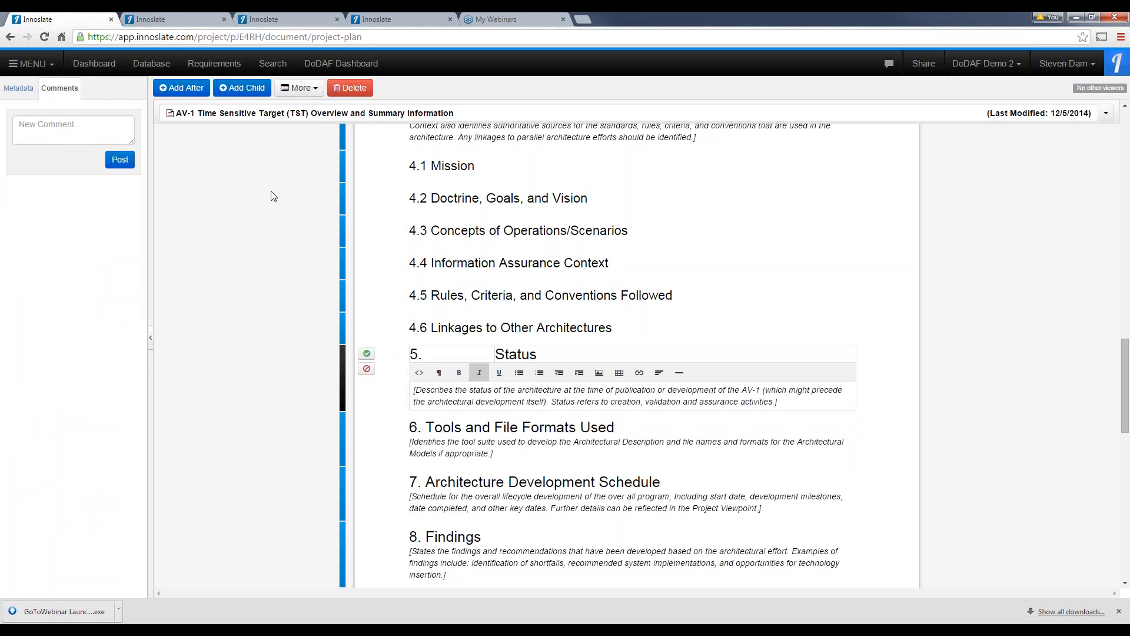
left_click(364, 369)
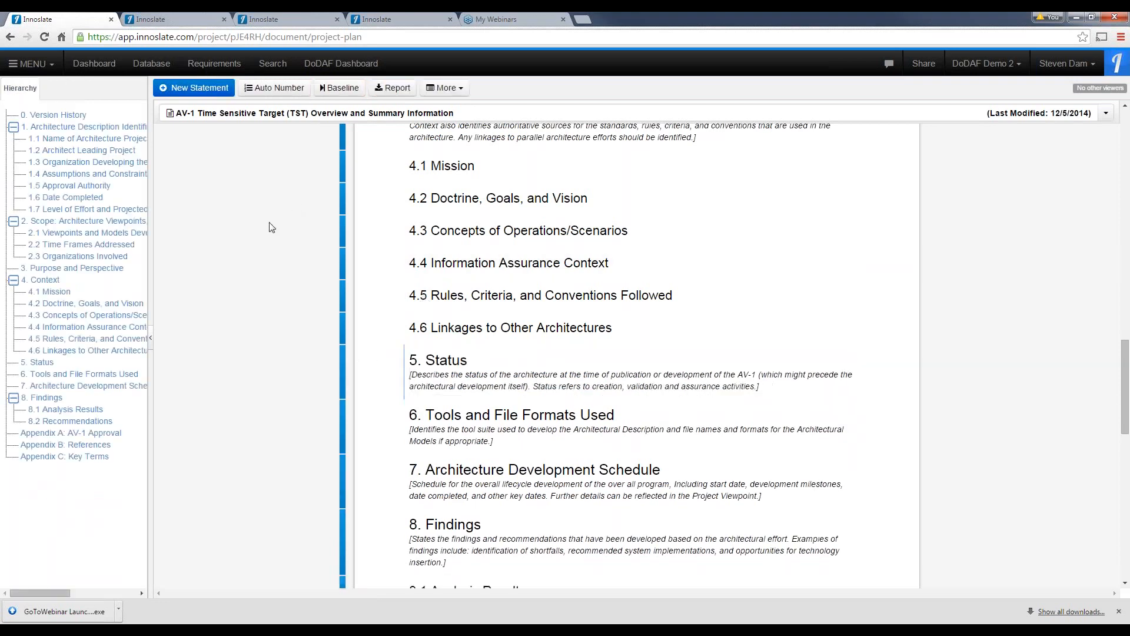
Step: Open the Little Eye Context (OV-1) diagram from the OV products and inspect the Target asset and Laser Designator to Target conduit
left_click(332, 70)
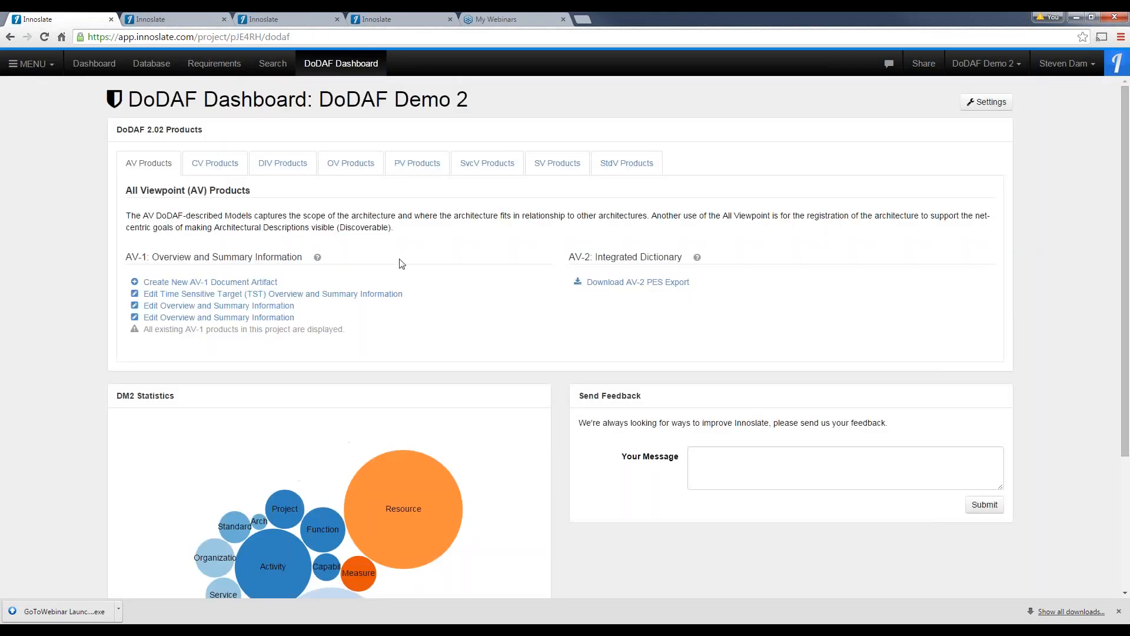
left_click(345, 169)
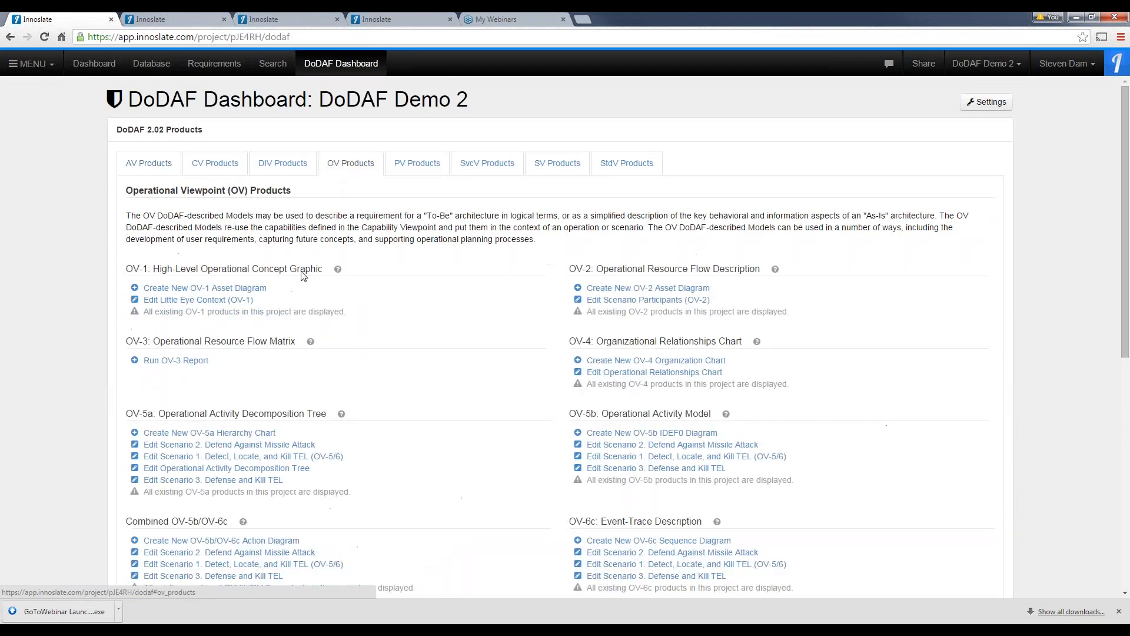
left_click(213, 301)
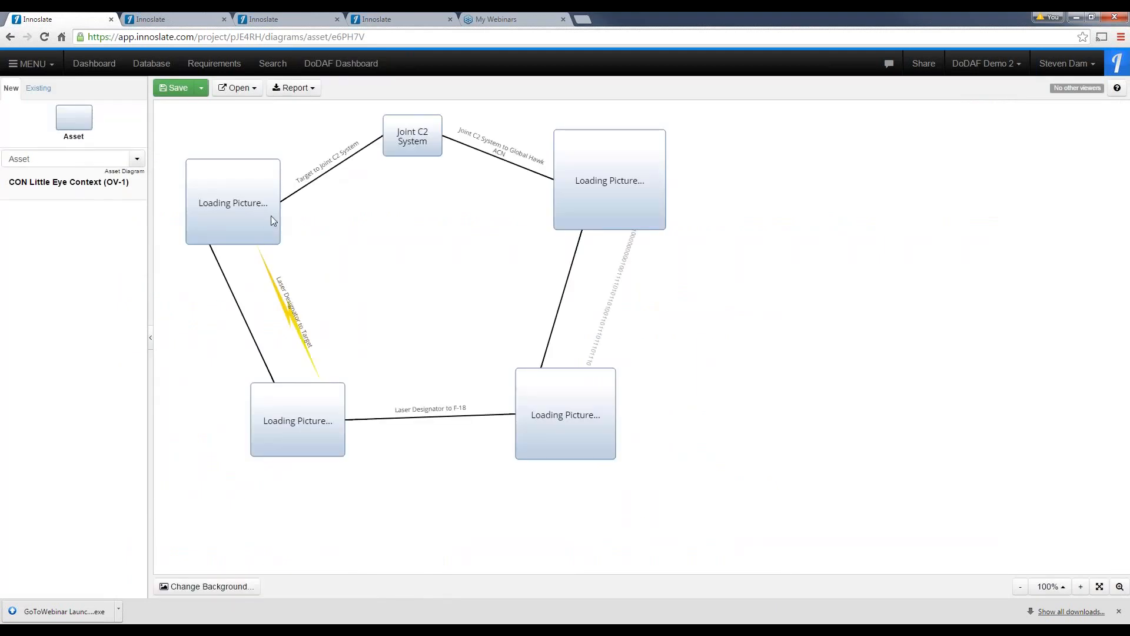
left_click(270, 216)
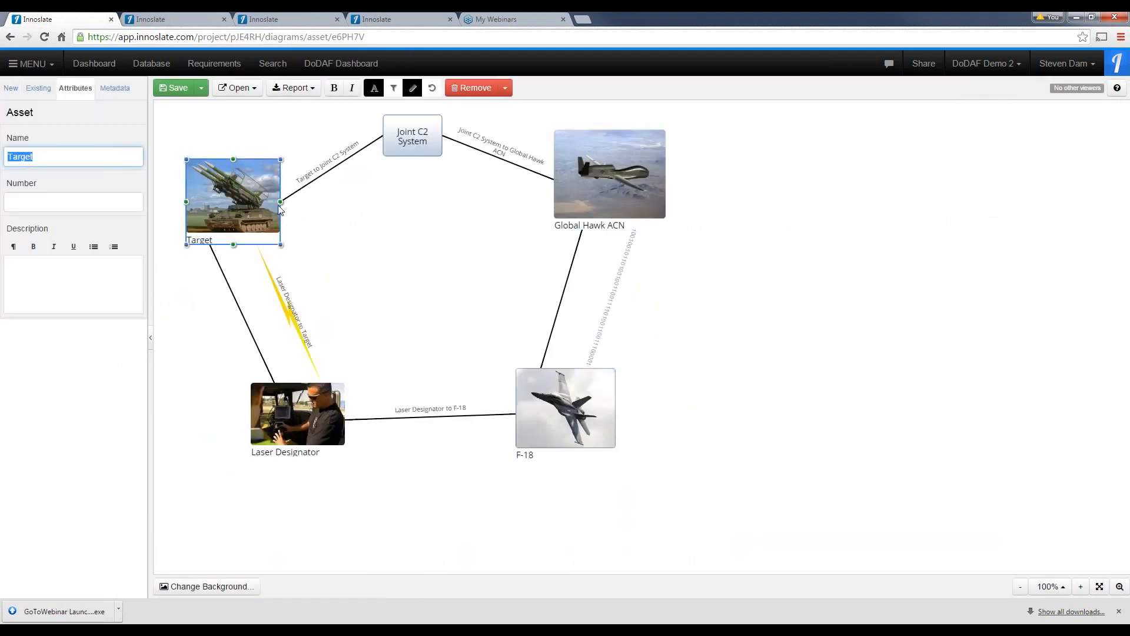
left_click(285, 308)
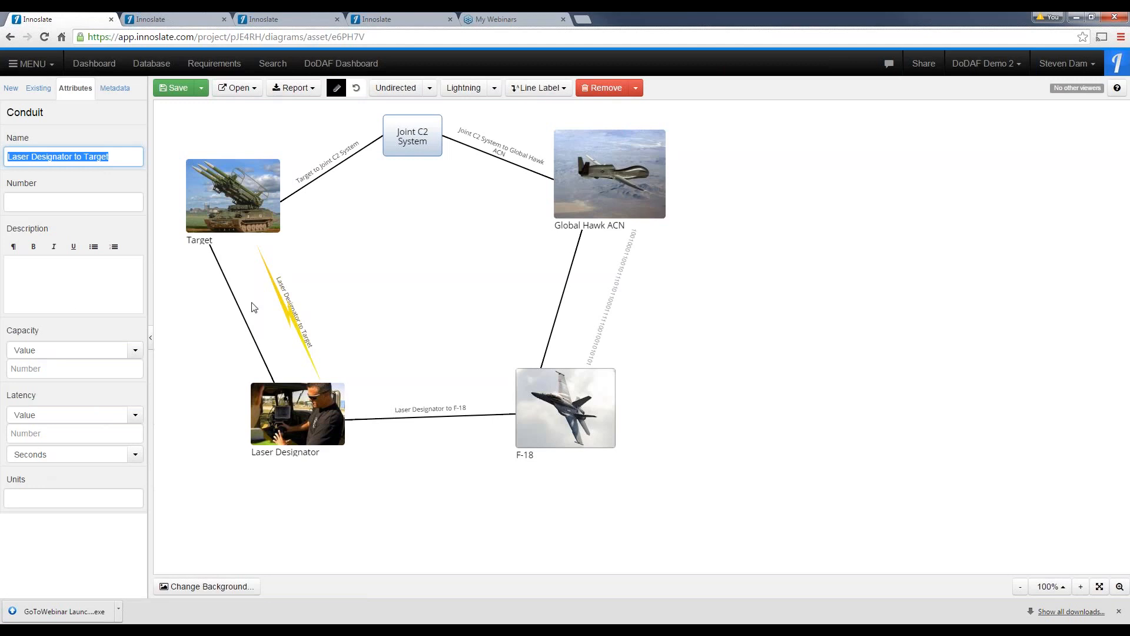
Step: Change the binary conduit between F-18 and Global Hawk ACN to the Dashed Line style
left_click(612, 303)
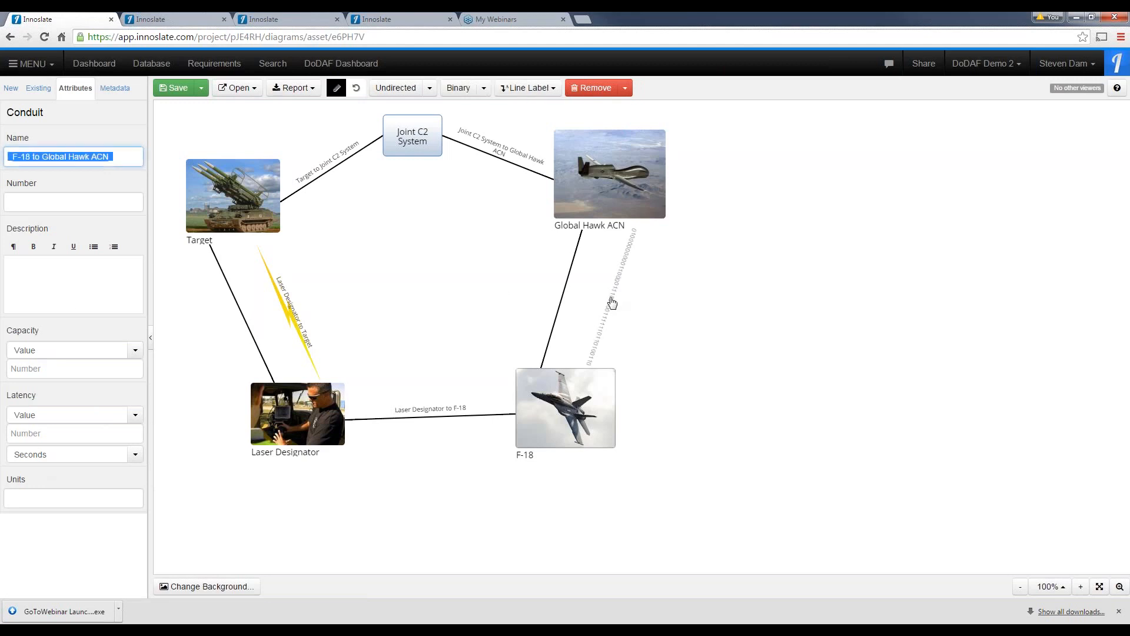
left_click(484, 90)
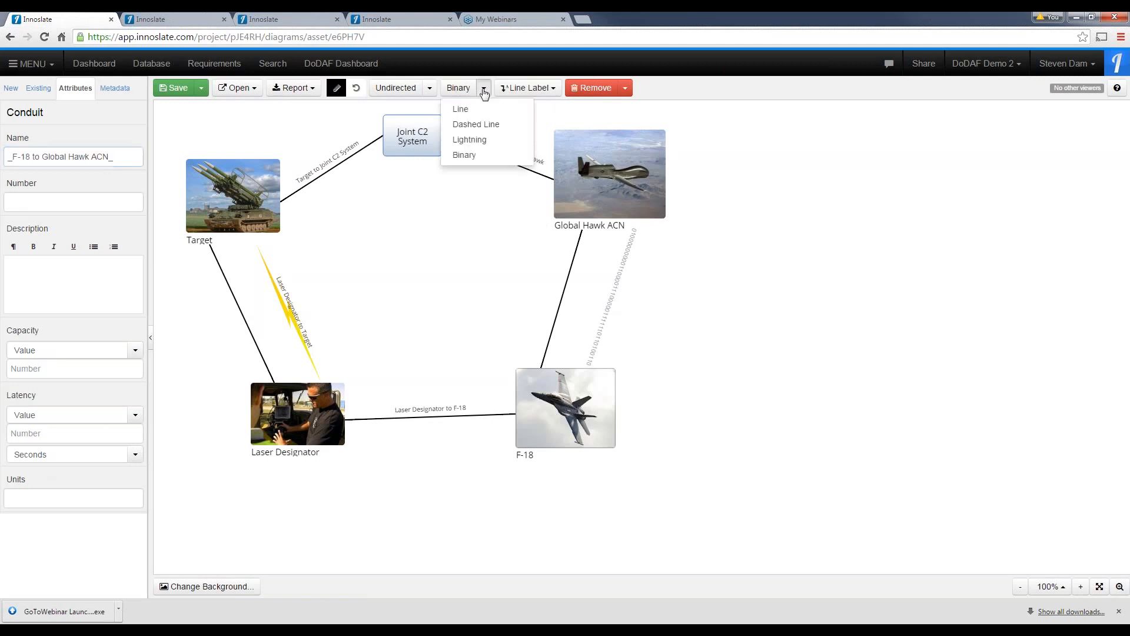
left_click(472, 121)
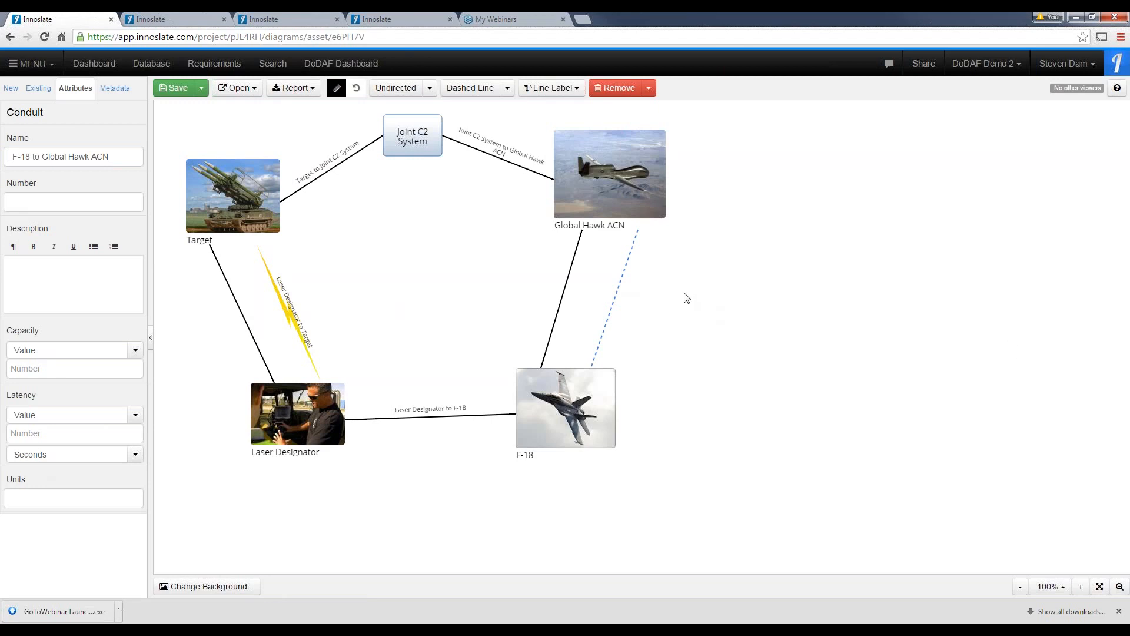
left_click(440, 255)
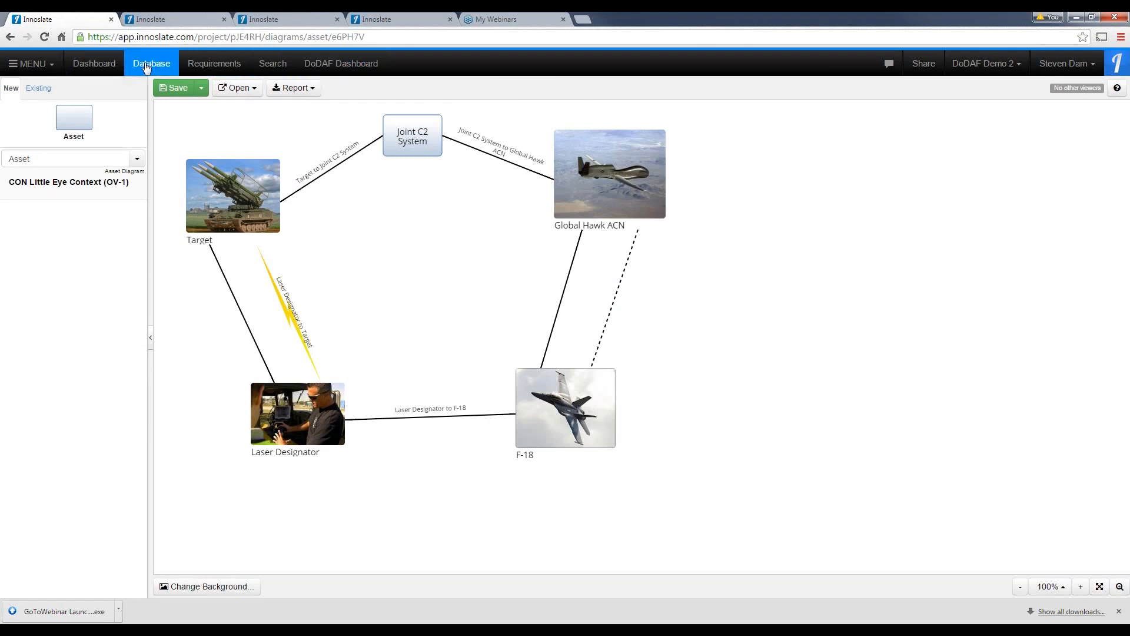
Step: Open the Little Eye Context (OV-1) asset as a BDD Diagram
left_click(255, 90)
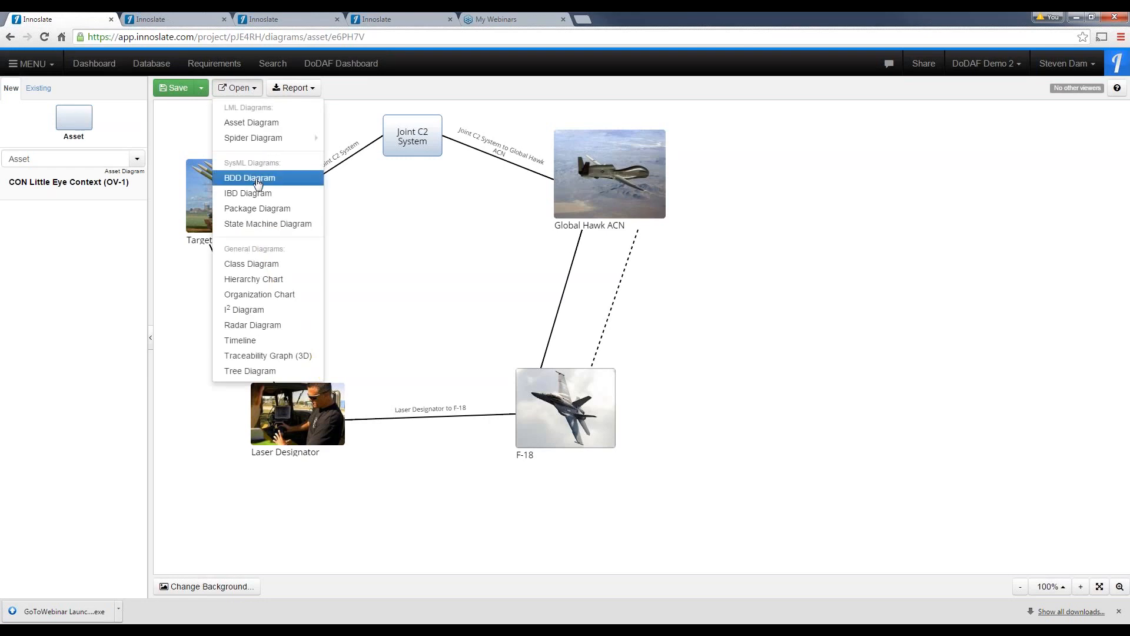
left_click(257, 179)
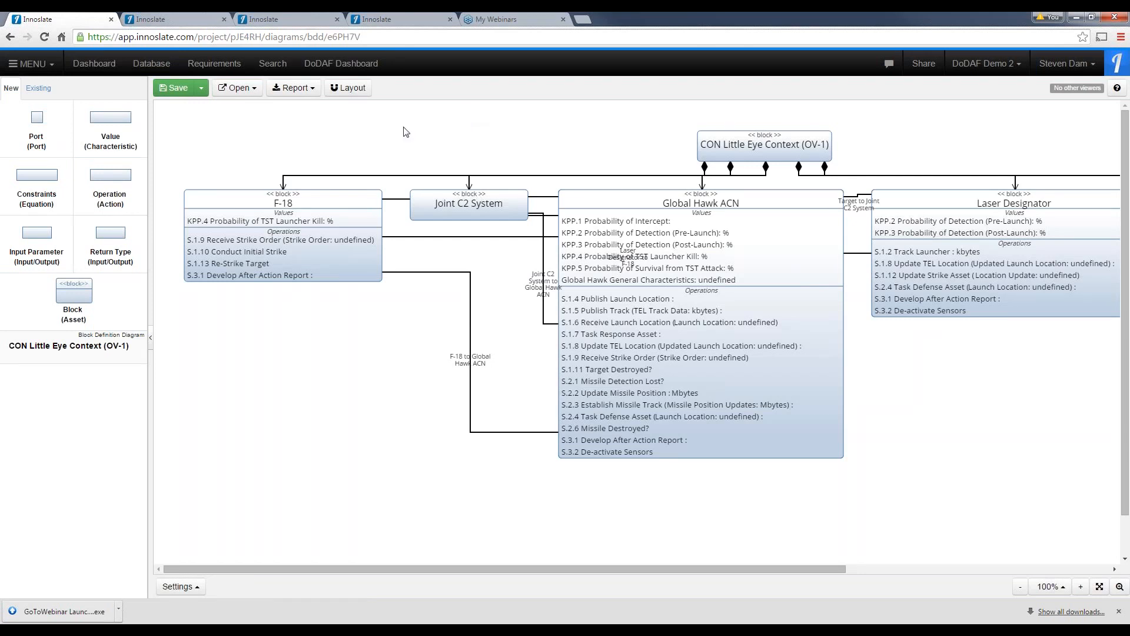
Step: Switch to the Vehicle Failure Process action diagram and open the entity of the F.1 Continue to operate vehicle? loop
left_click(198, 25)
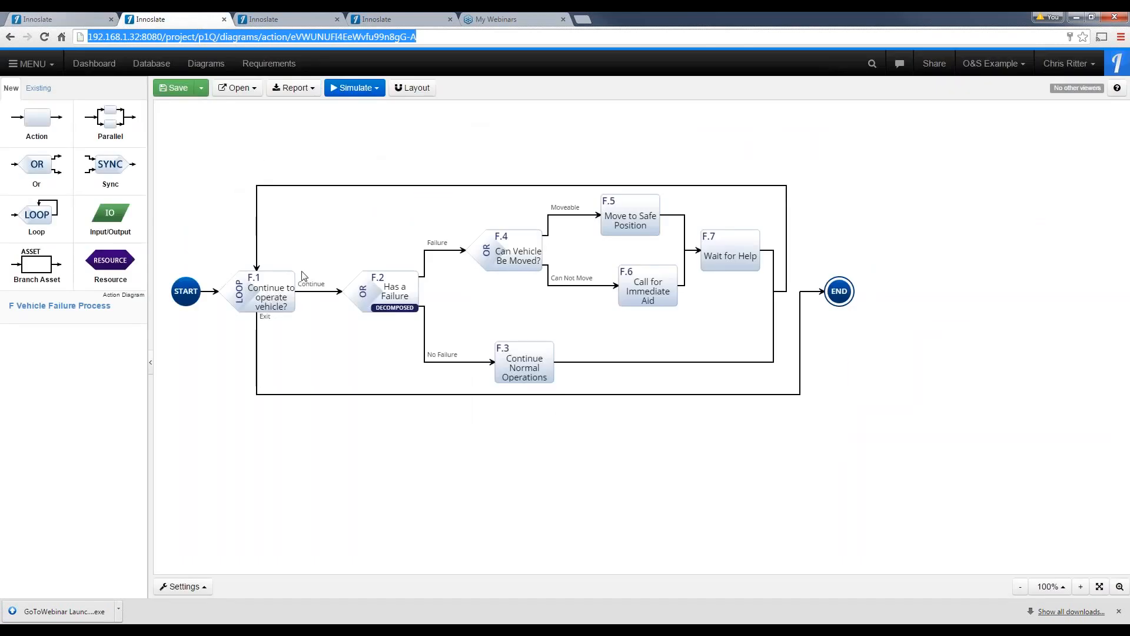
left_click(263, 289)
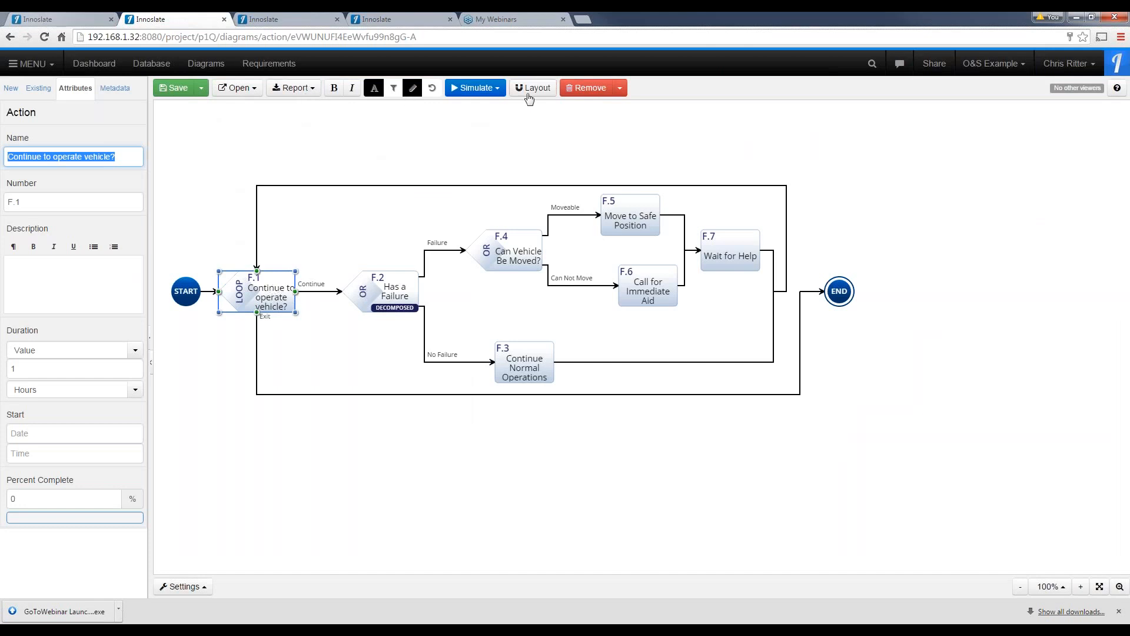
left_click(253, 89)
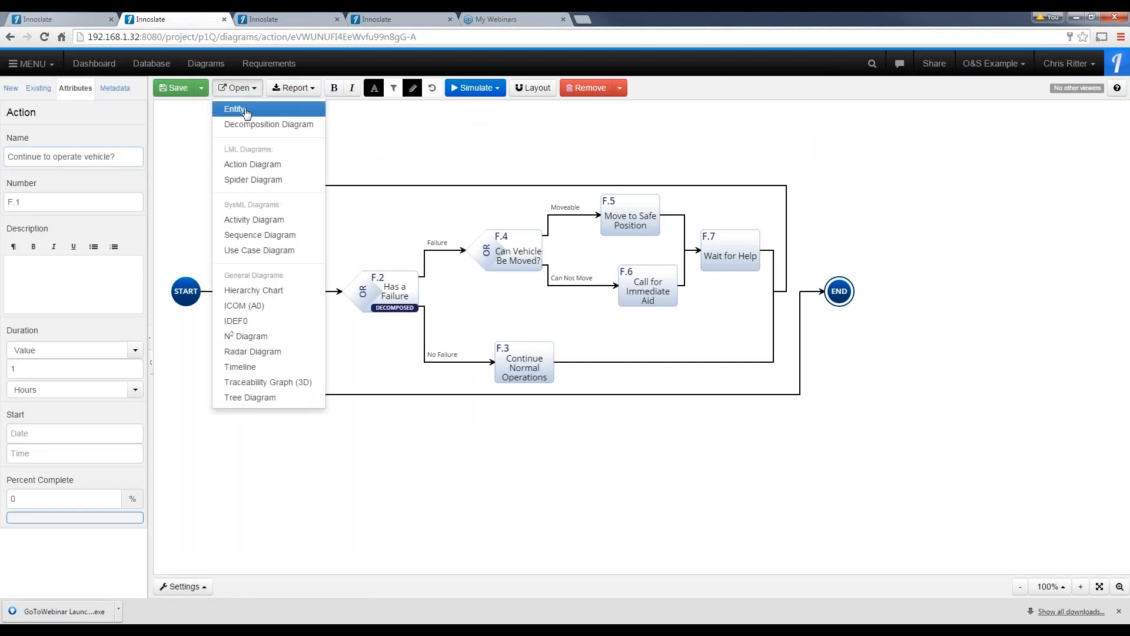
left_click(246, 112)
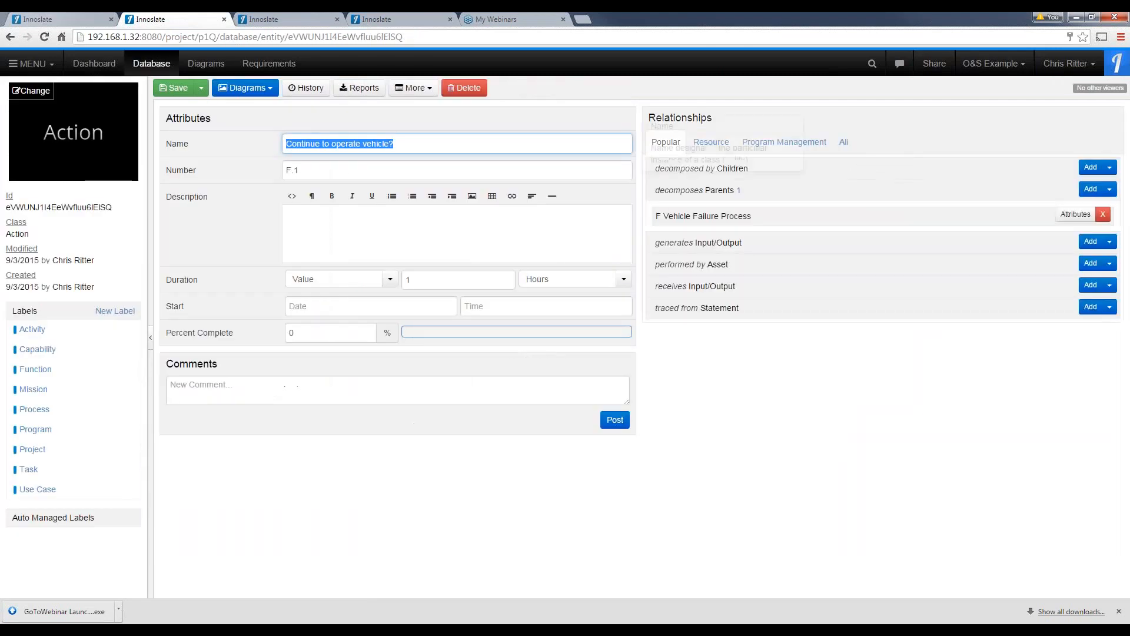
Step: View the simulation script of the Continue to operate vehicle? action, leaving it unedited, and close it
left_click(430, 93)
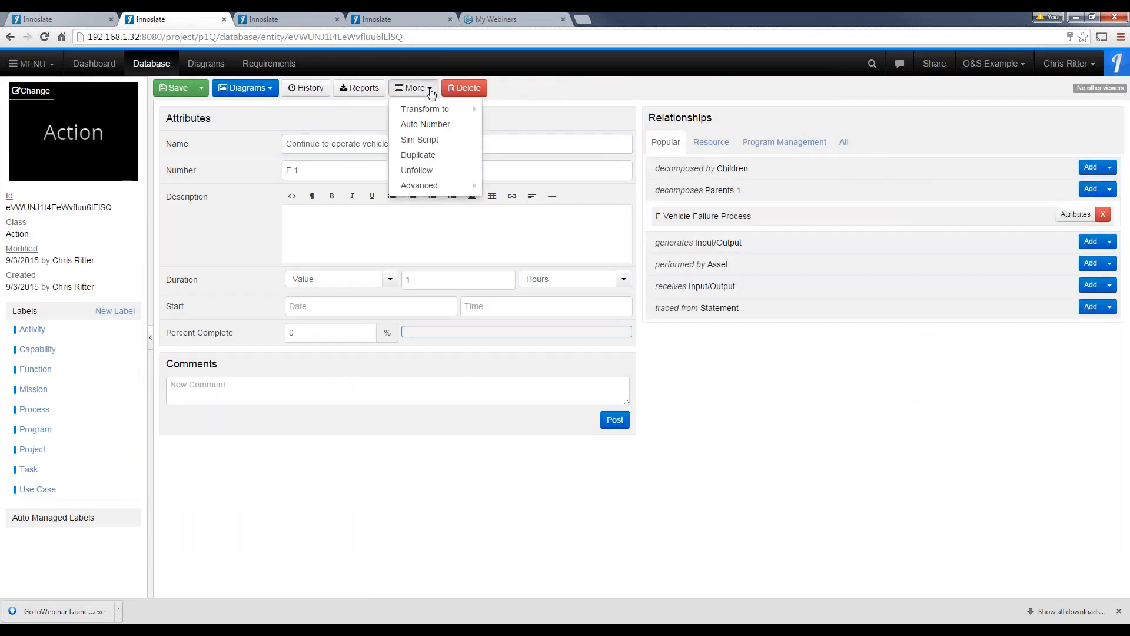
left_click(430, 144)
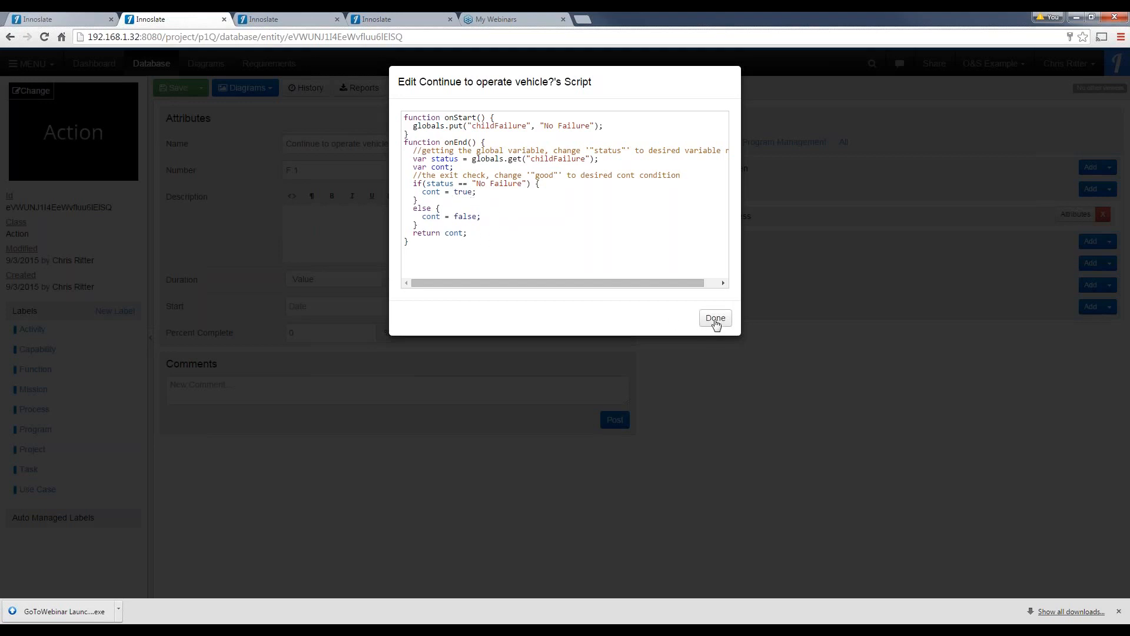
left_click(715, 318)
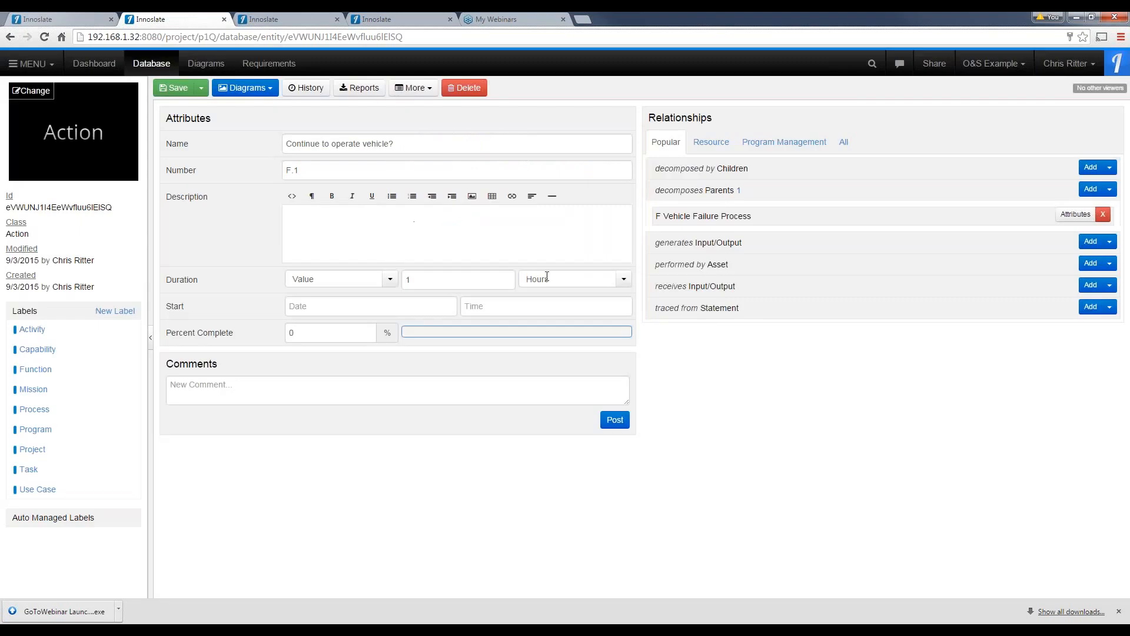
Step: Open the parent Vehicle Failure Process as an action diagram and drill down through F.2 Has a Failure Occurred? to the Vehicle Failure Modes diagram
left_click(720, 221)
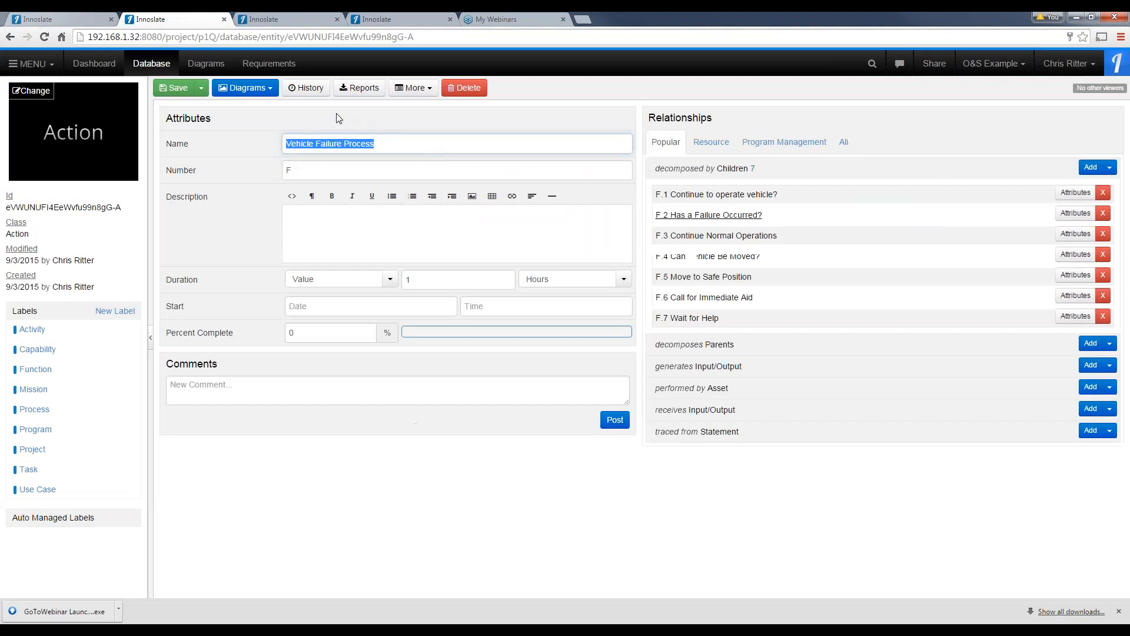
left_click(268, 96)
left_click(253, 122)
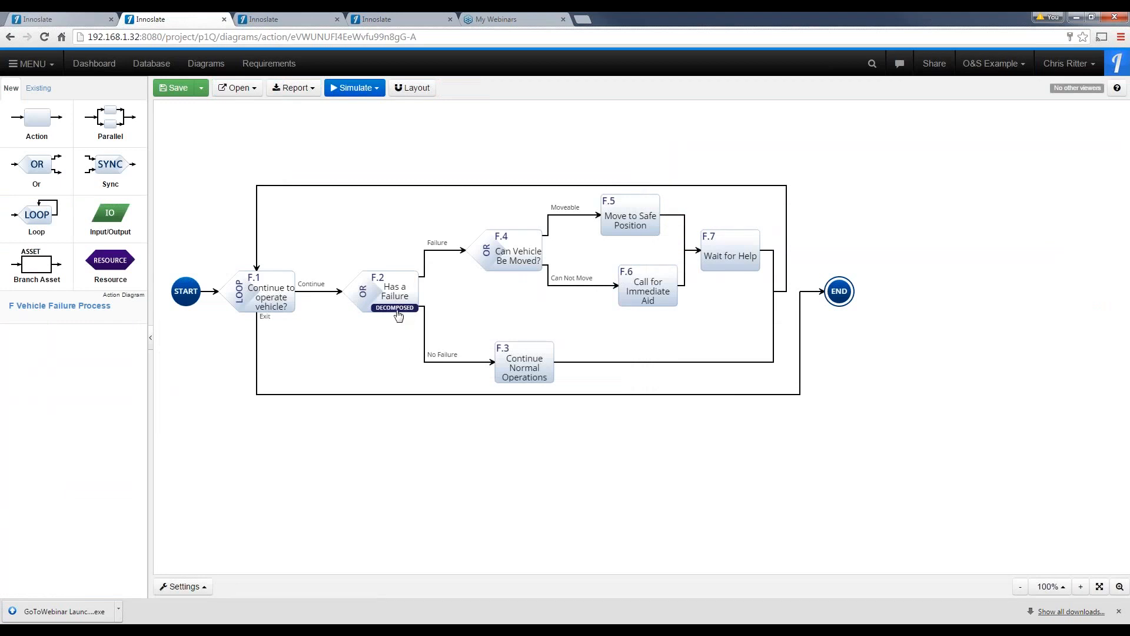
left_click(394, 307)
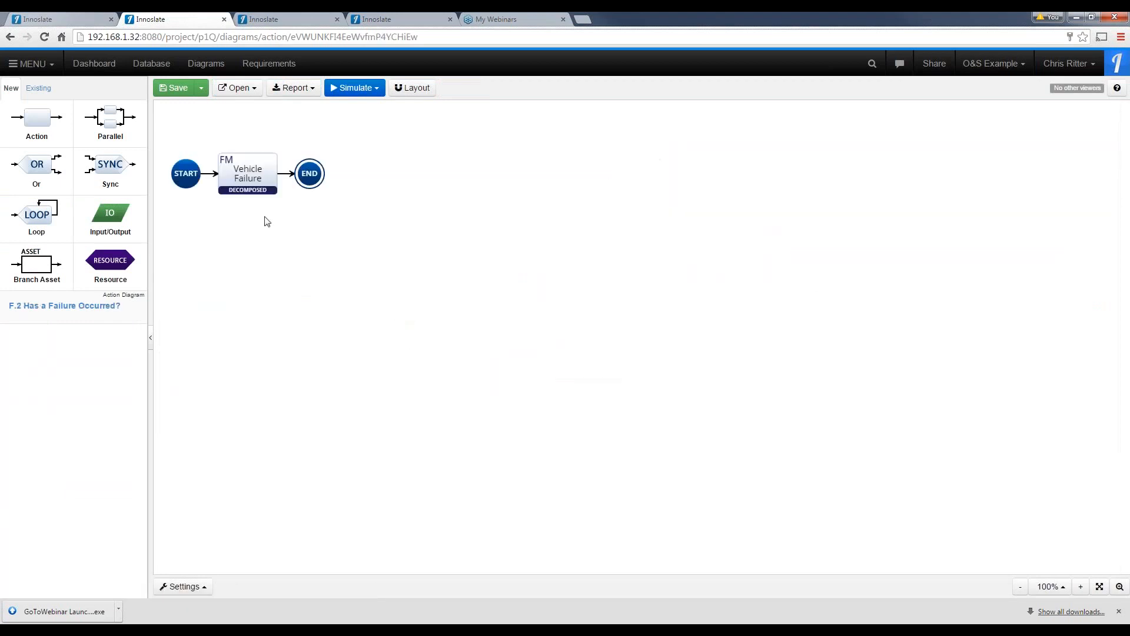
left_click(265, 192)
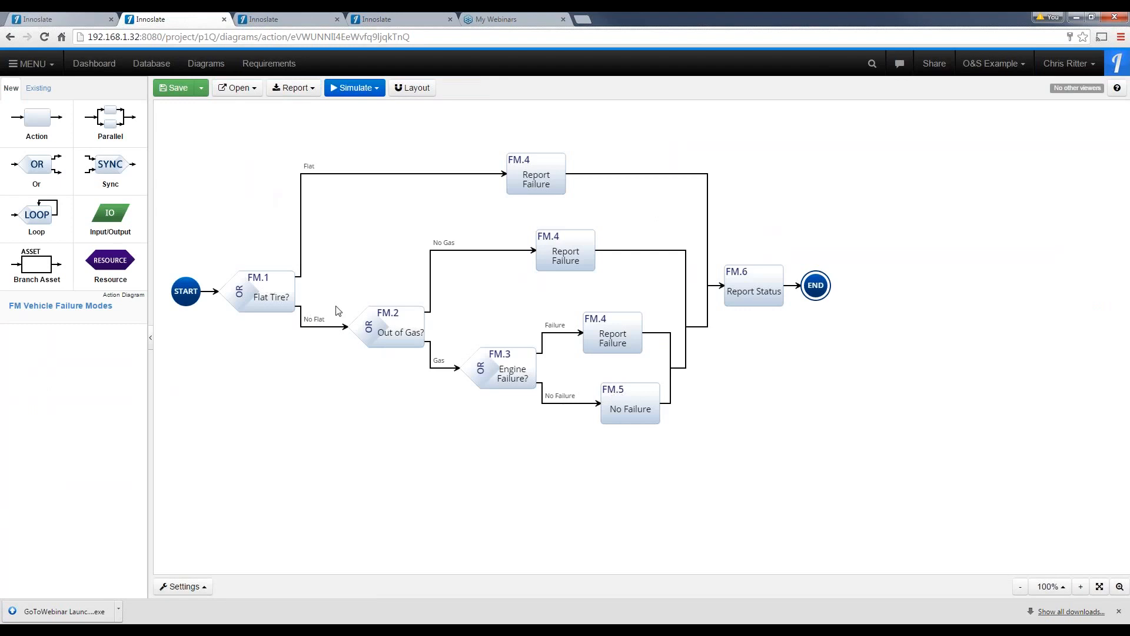
Step: Open the entity of the FM.1 Flat Tire? action, view its simulation script without editing it, and close the script
left_click(260, 289)
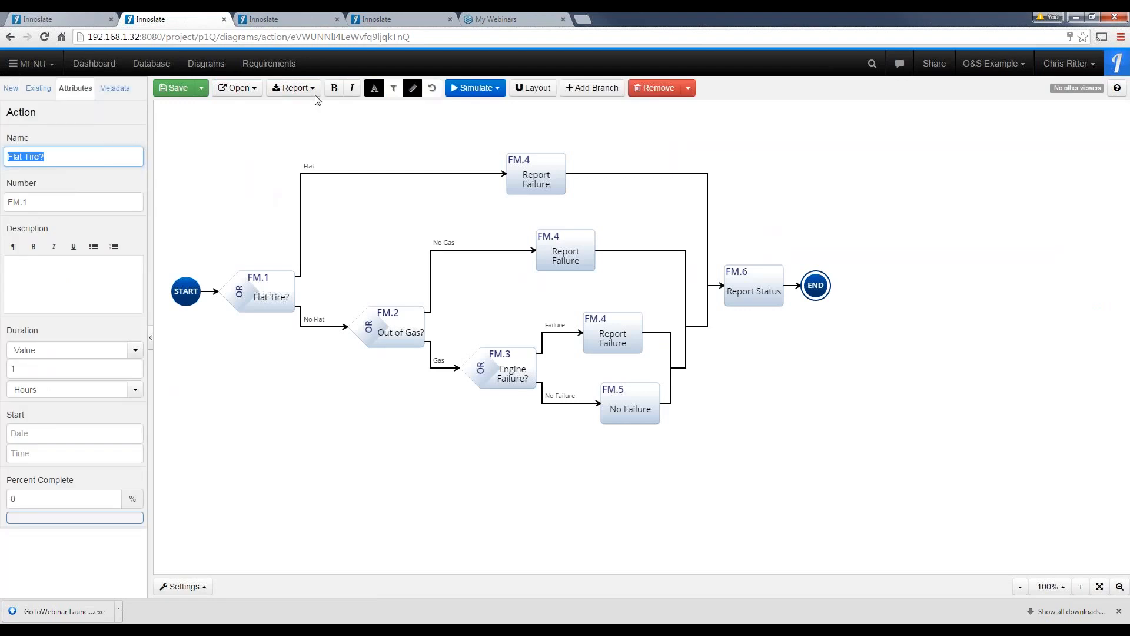
left_click(253, 92)
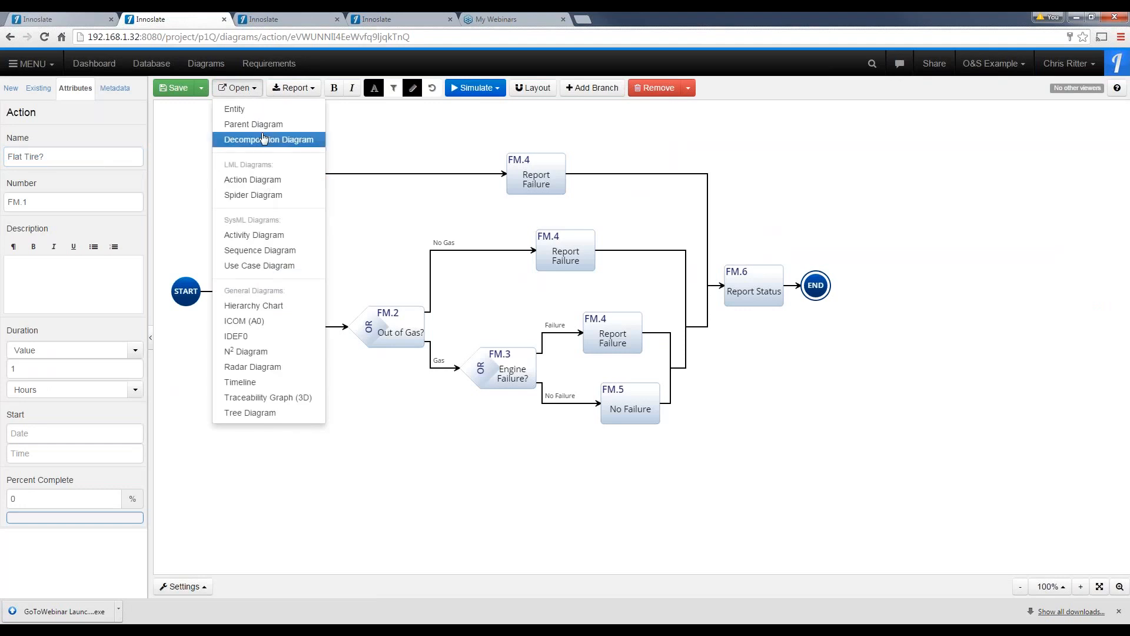
left_click(247, 109)
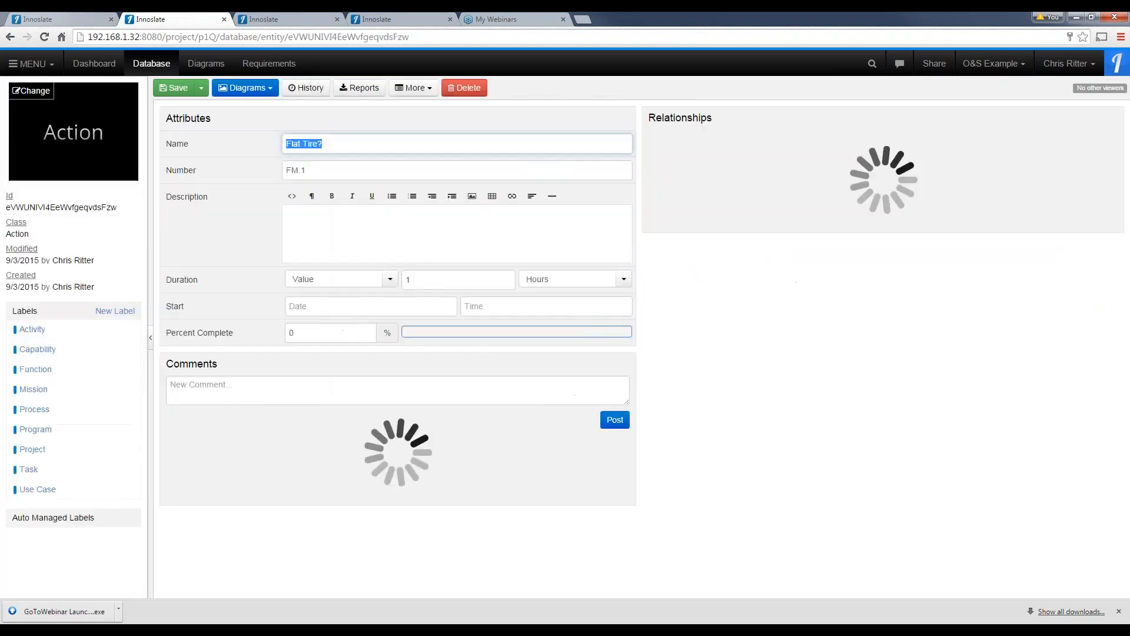
left_click(427, 93)
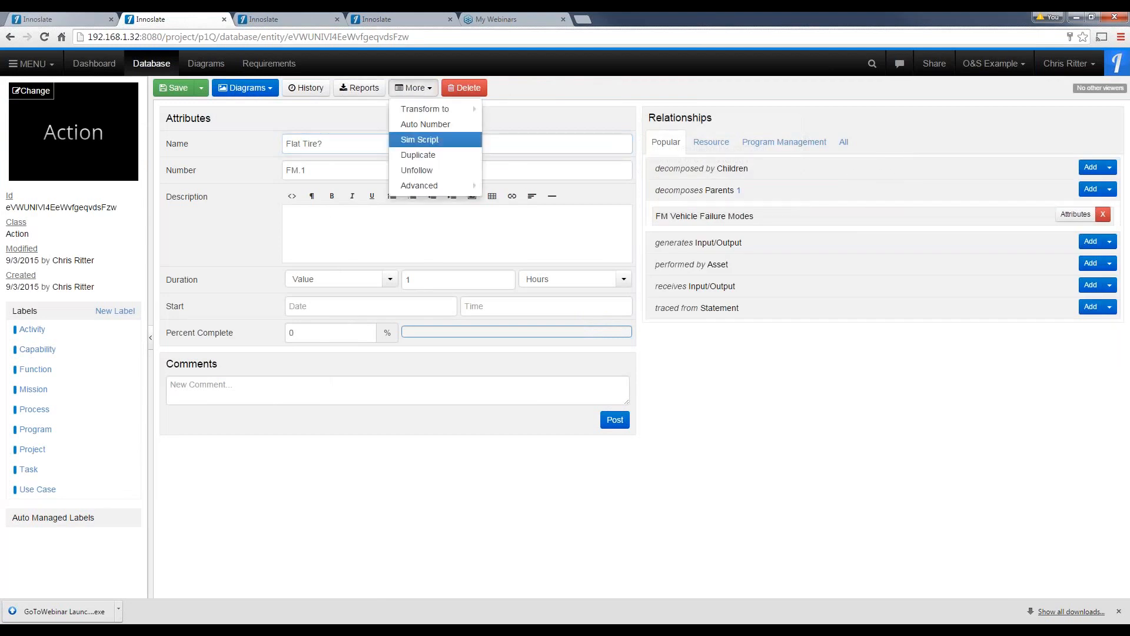
left_click(429, 140)
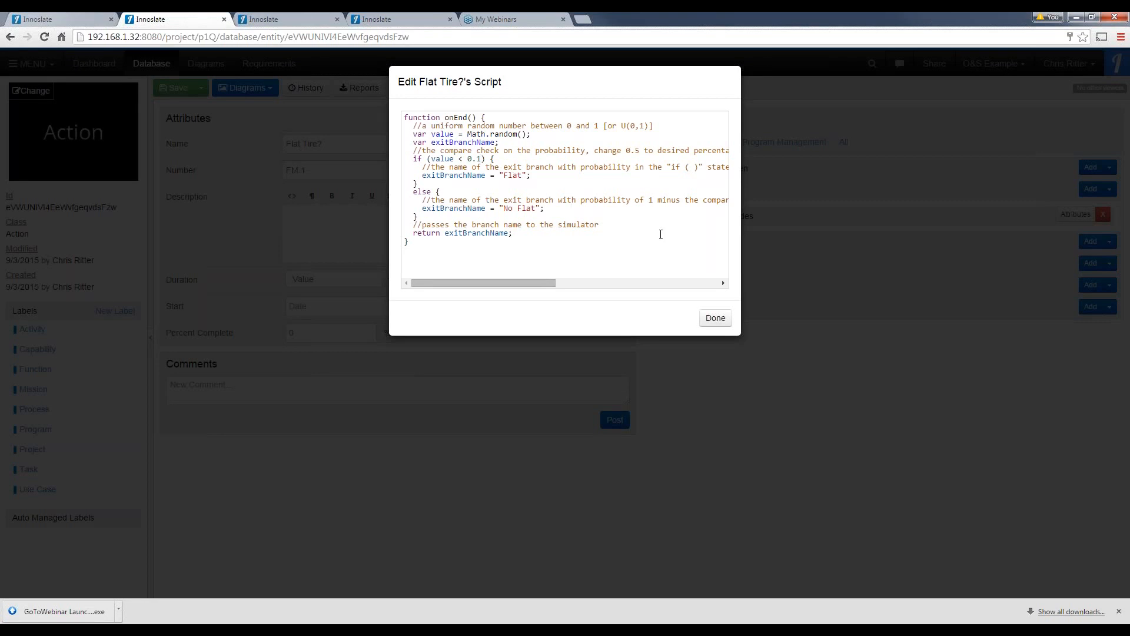
left_click(715, 319)
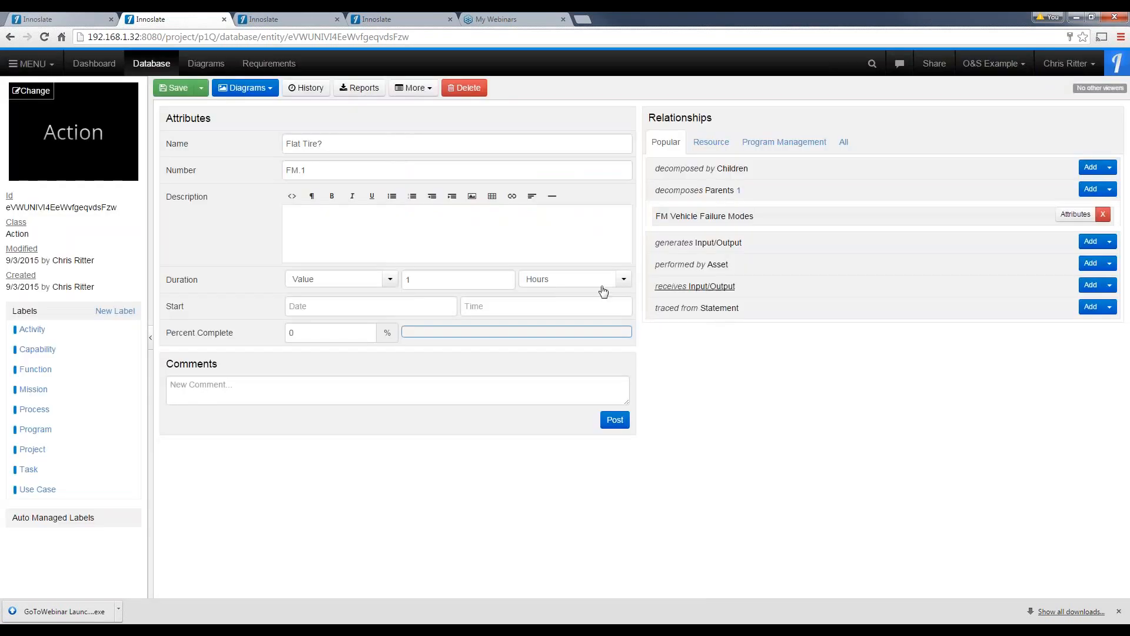
left_click(352, 215)
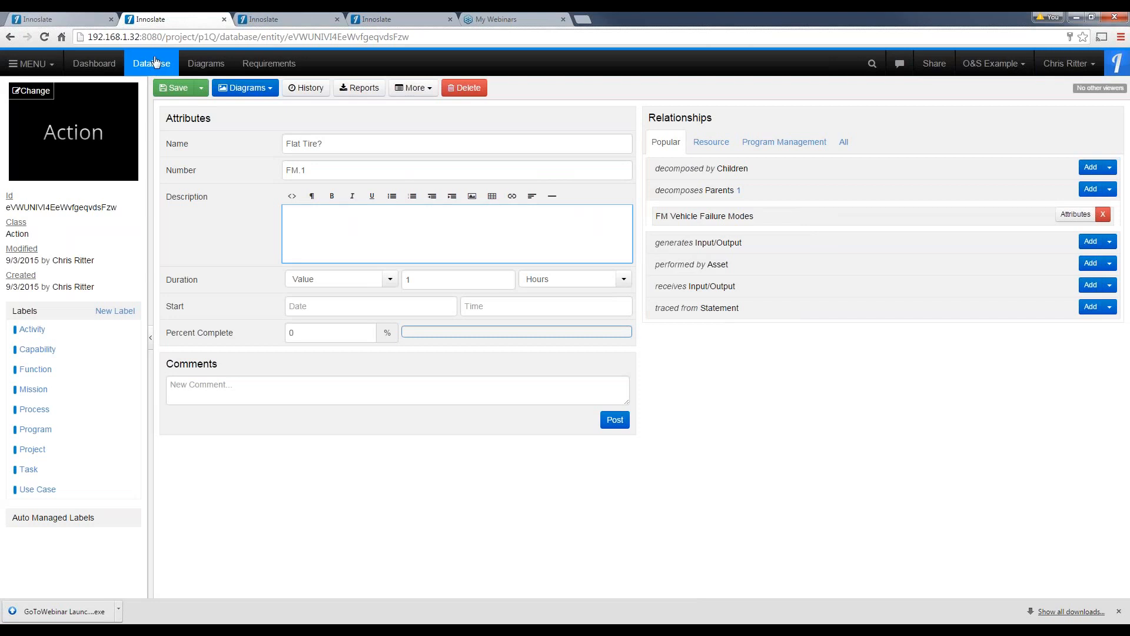
Step: Switch to the Ice Machine asset in the TVC project and open its B-1150 Storage Capacity measure
left_click(288, 21)
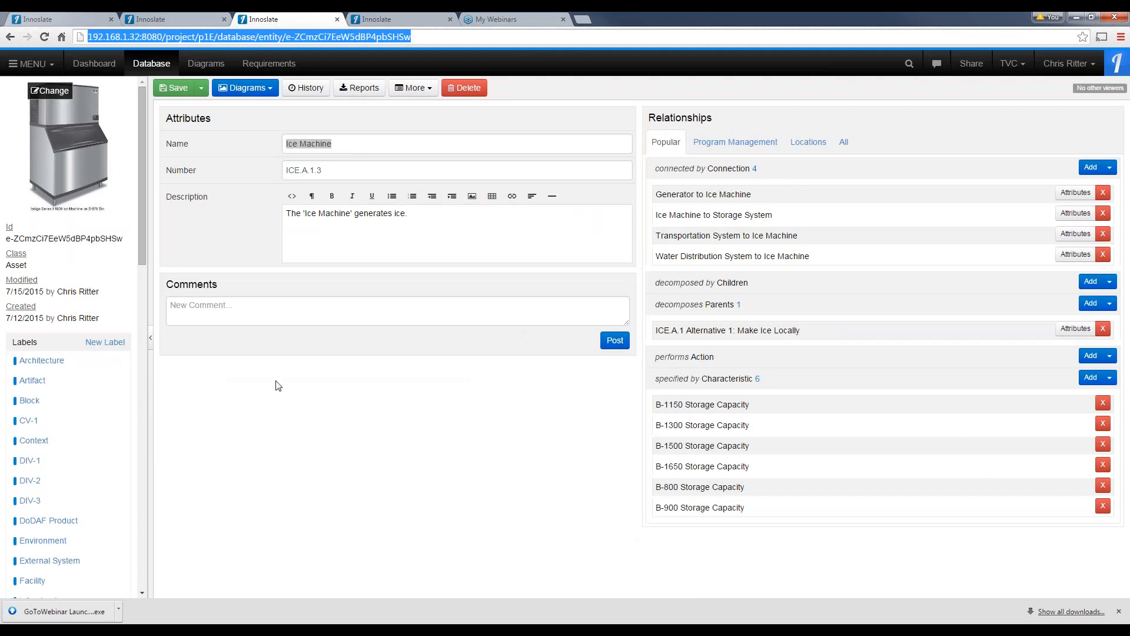
left_click(715, 408)
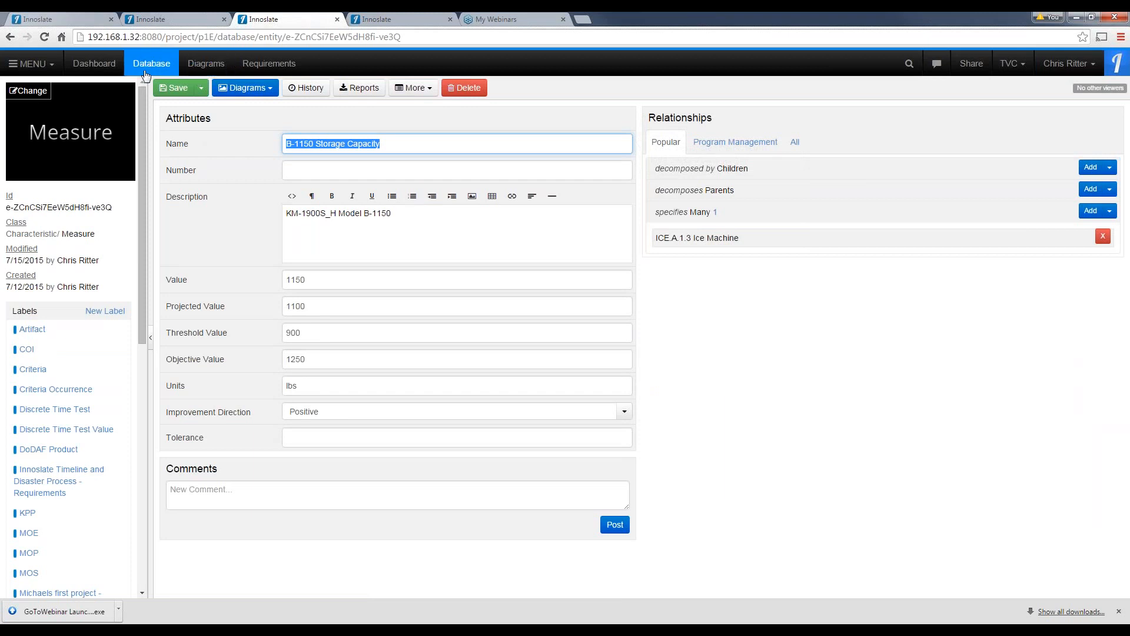
Step: Switch to the Intelligent Transportation System Program spider diagram and examine the attributes of the P.1 program action and the P.1.8 Transition action
left_click(388, 20)
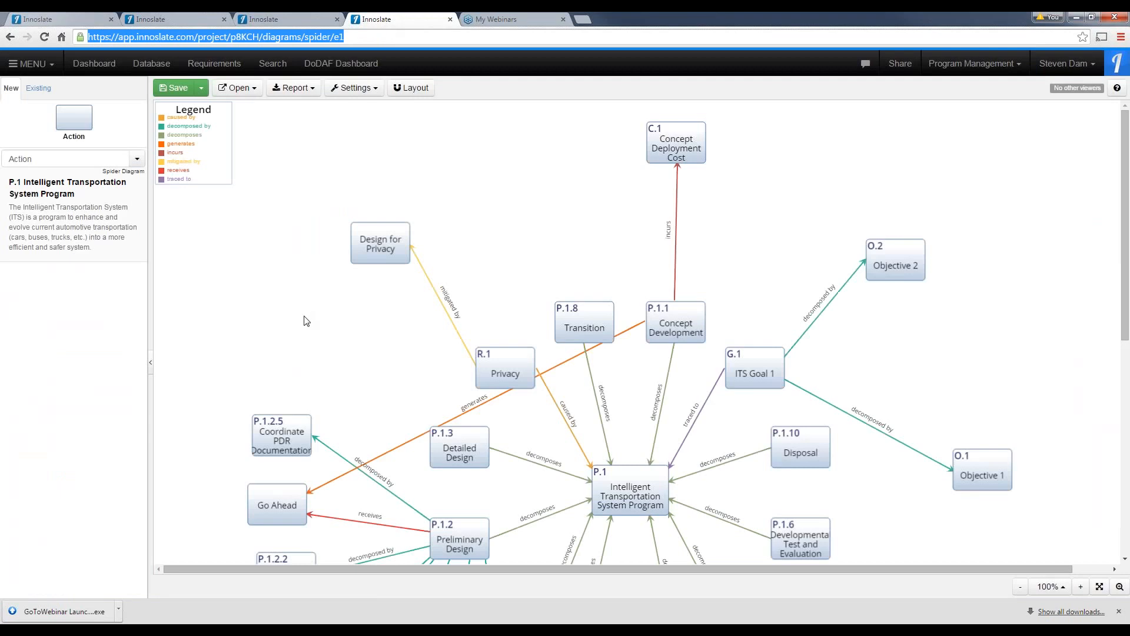
scroll(306, 320, "down", 3)
scroll(301, 306, "up", 2)
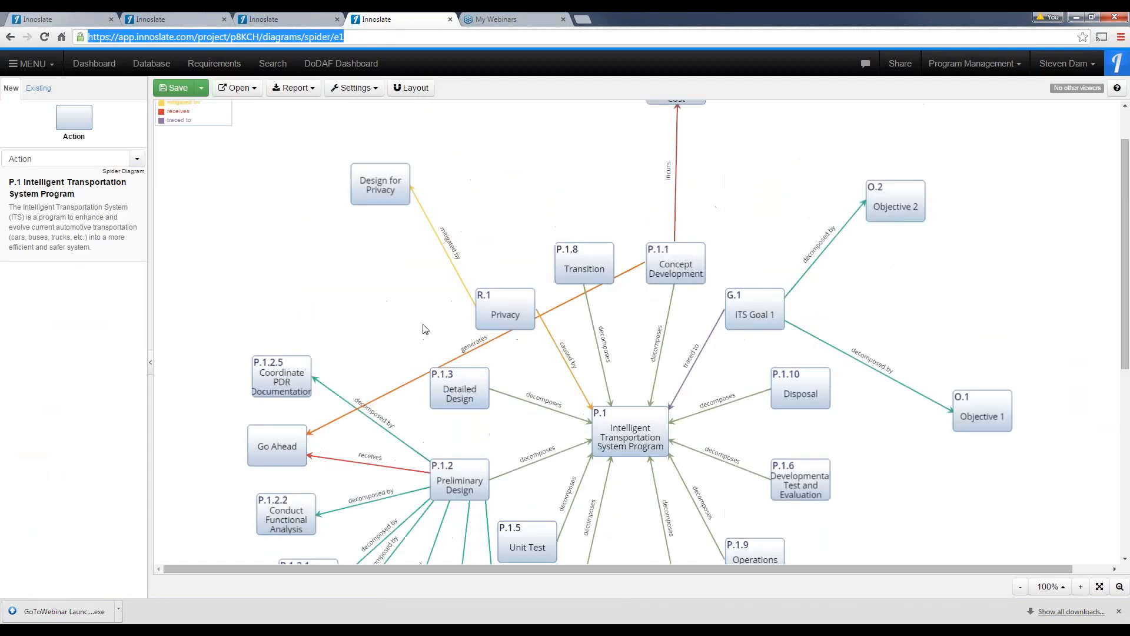
left_click(631, 418)
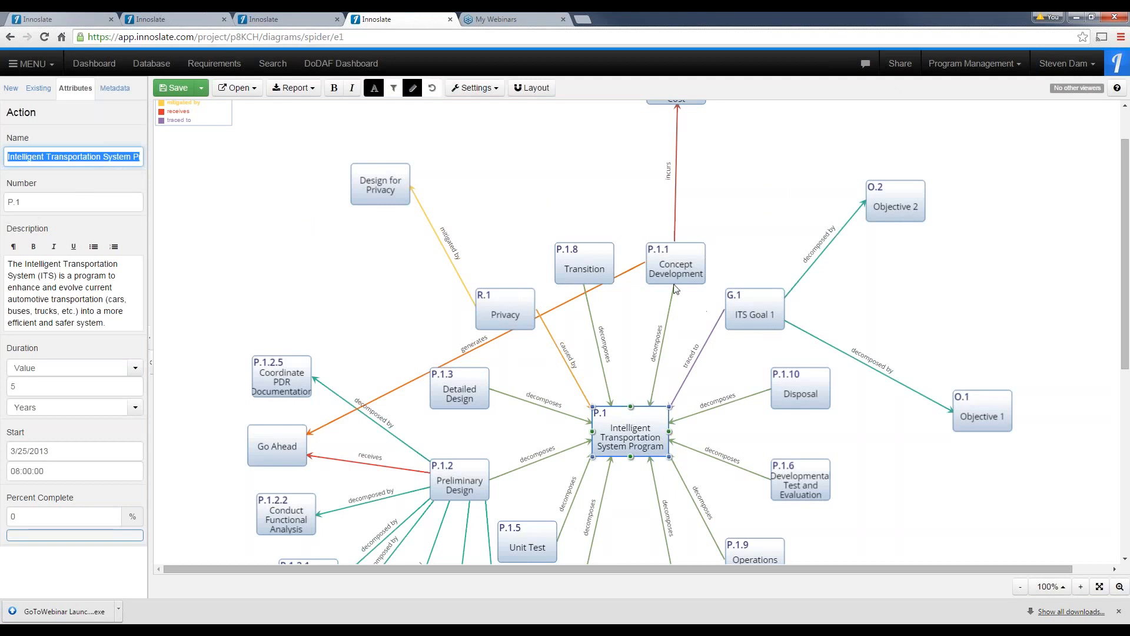
left_click(578, 257)
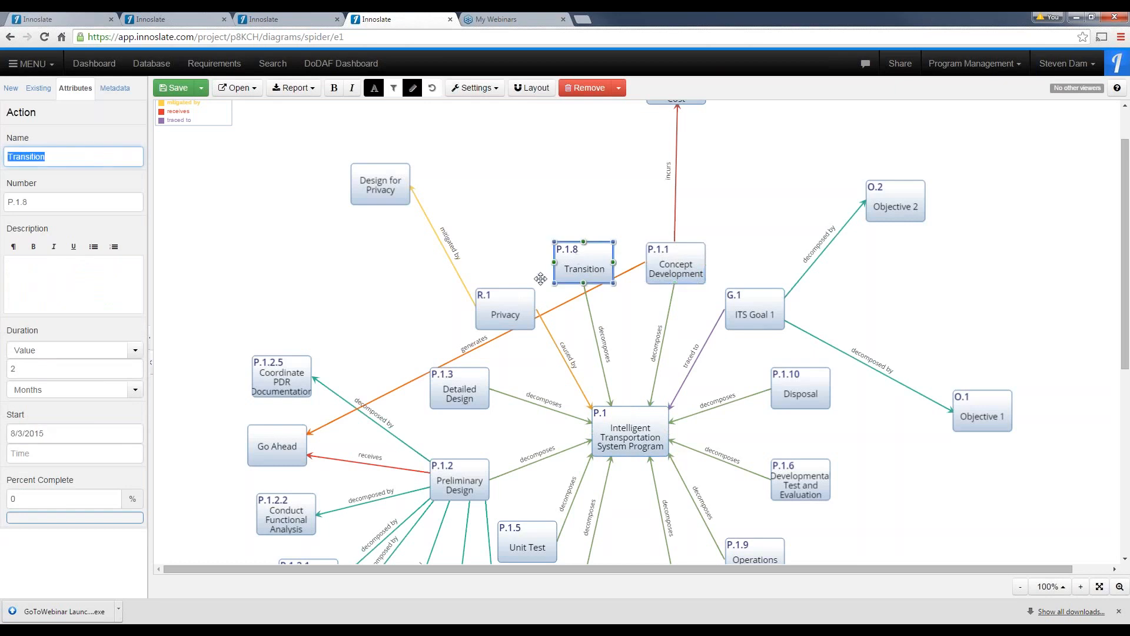
Step: Review the R.1 Privacy risk's attributes and labels, and examine the Design for Privacy and Transition entities in the spider diagram
left_click(495, 309)
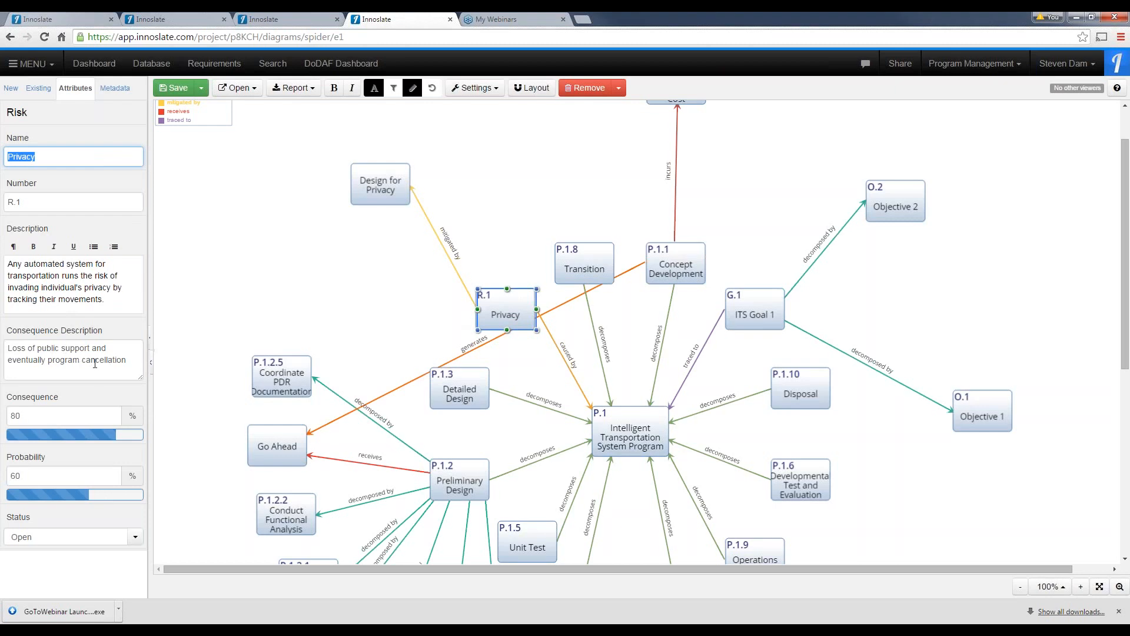
left_click(113, 88)
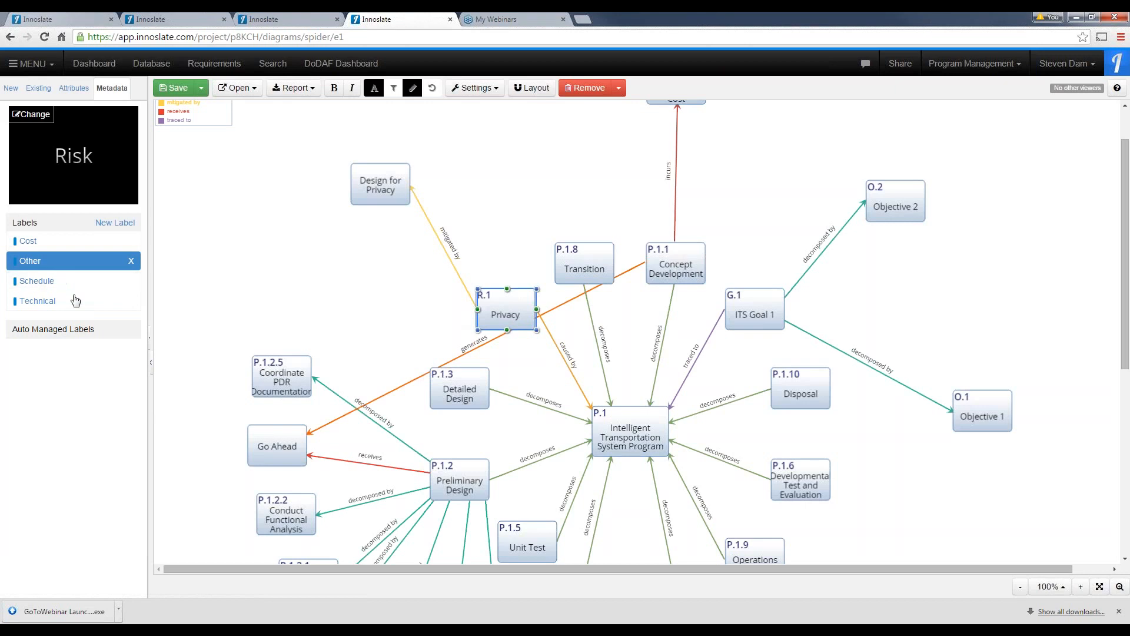
left_click(68, 89)
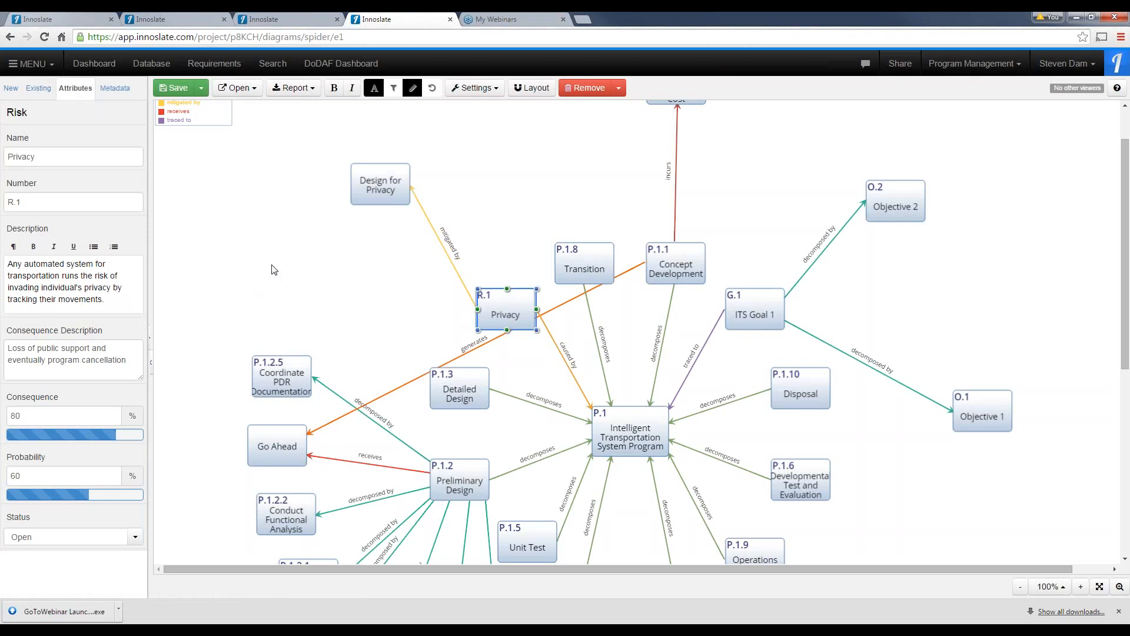
left_click(383, 182)
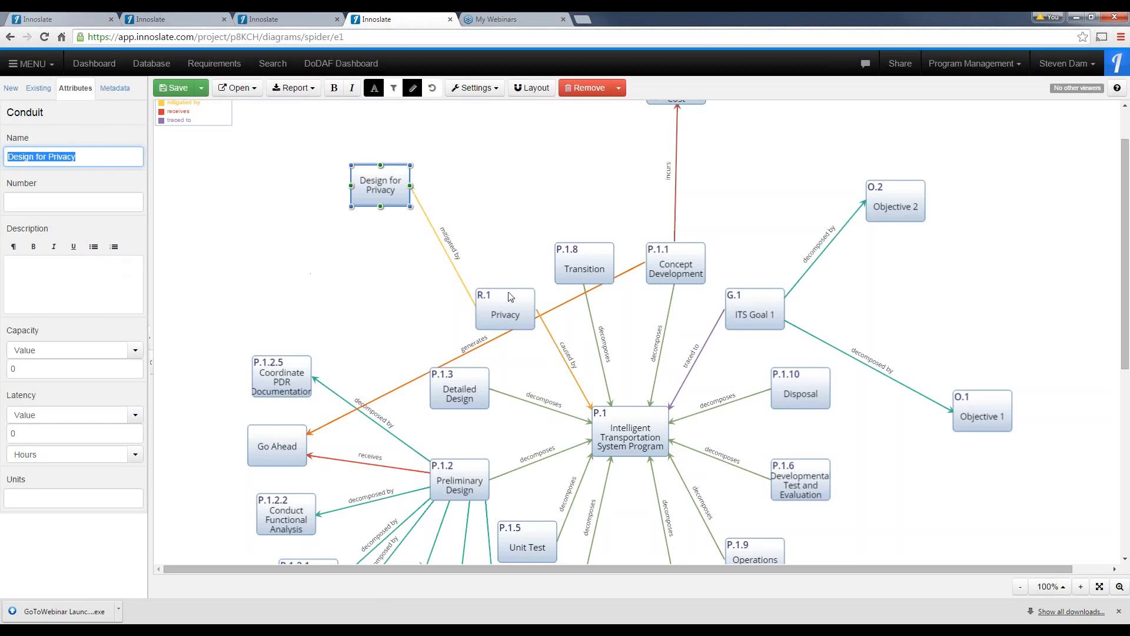
left_click(587, 259)
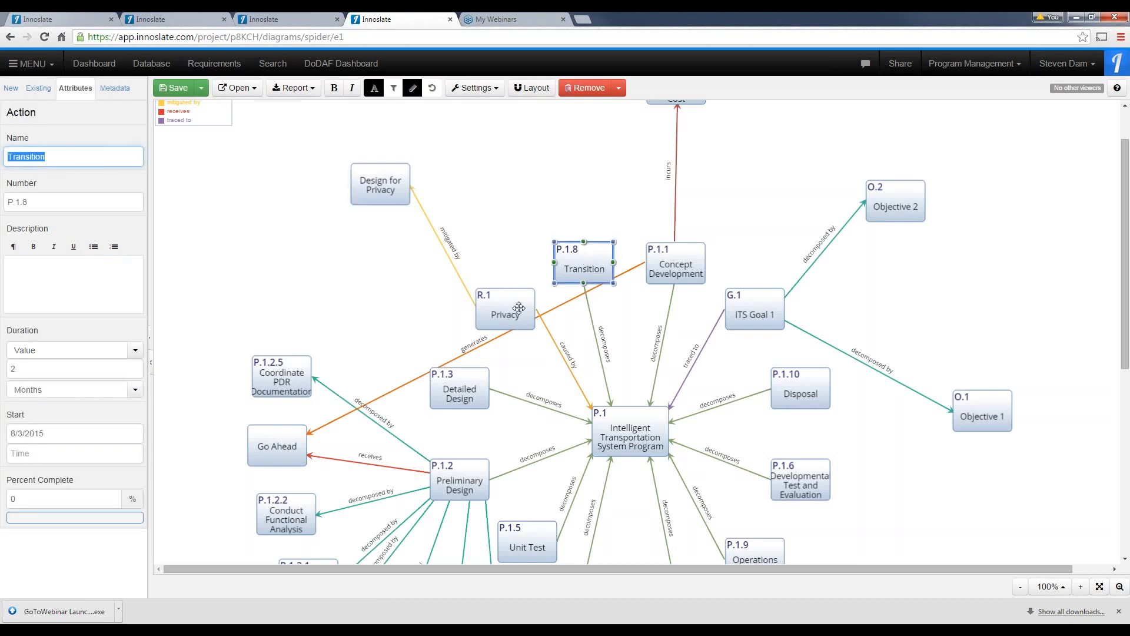
Step: Open the P.1 Intelligent Transportation System Program as an action diagram and drill down into the decomposed P.1.2 Preliminary Design
left_click(619, 425)
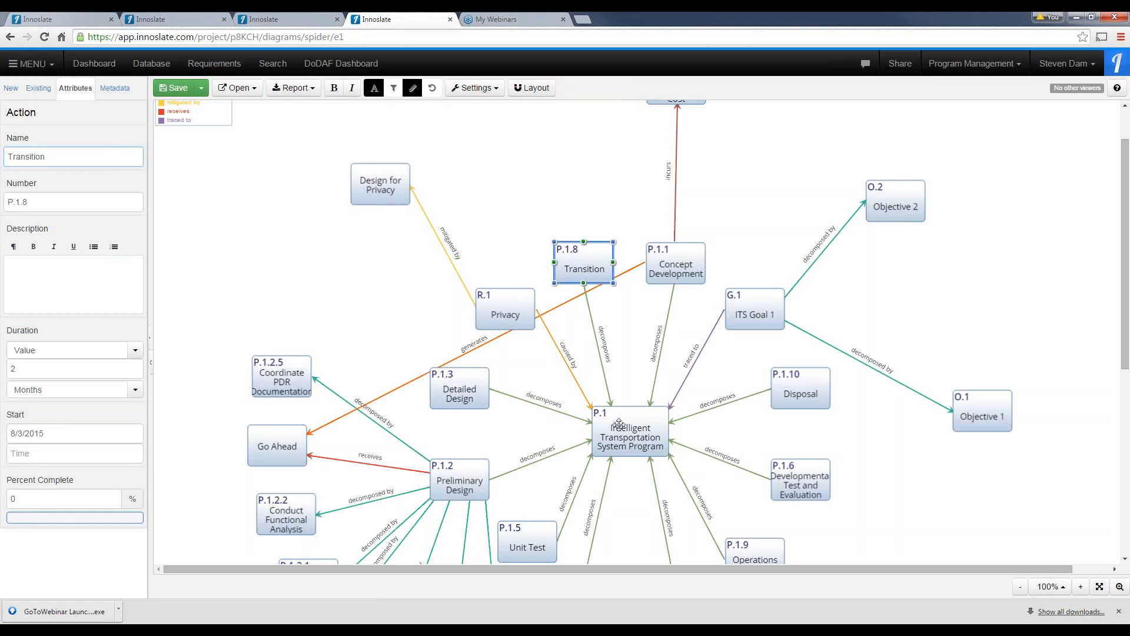
left_click(254, 90)
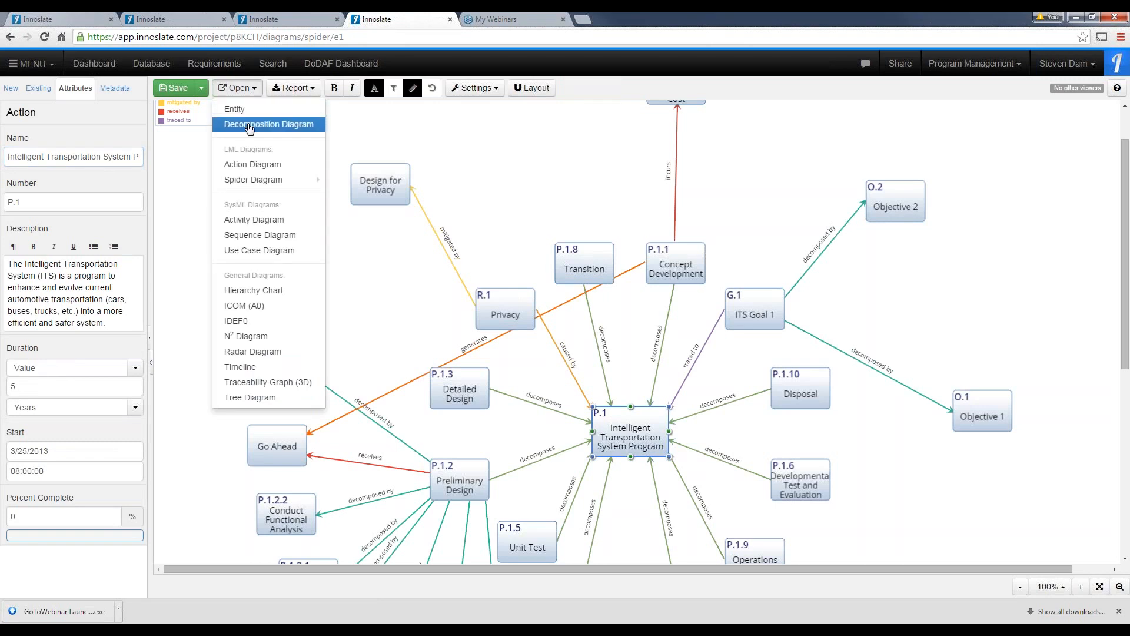
left_click(252, 165)
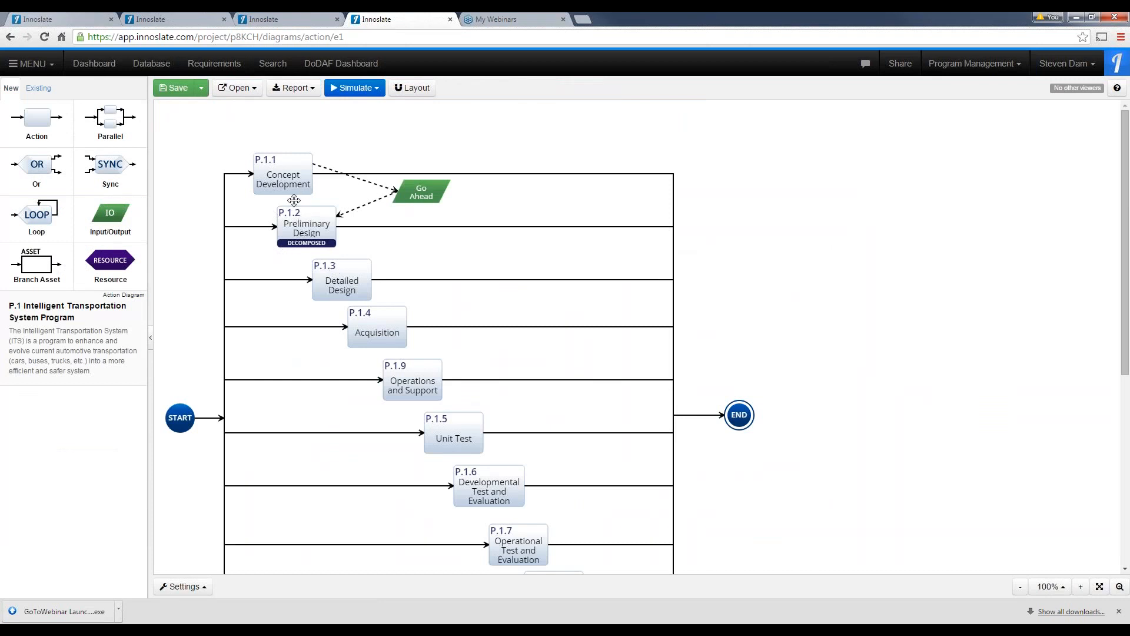
left_click(310, 243)
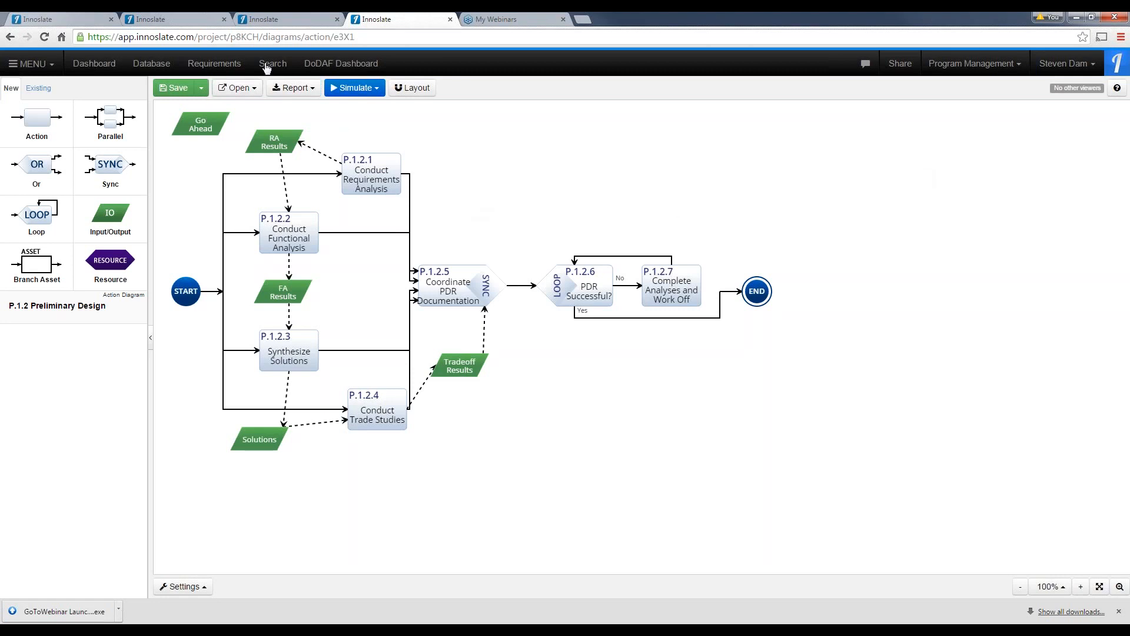
Step: Filter the Program Management project's database to the Risk class and open the R.1 Privacy risk
left_click(295, 18)
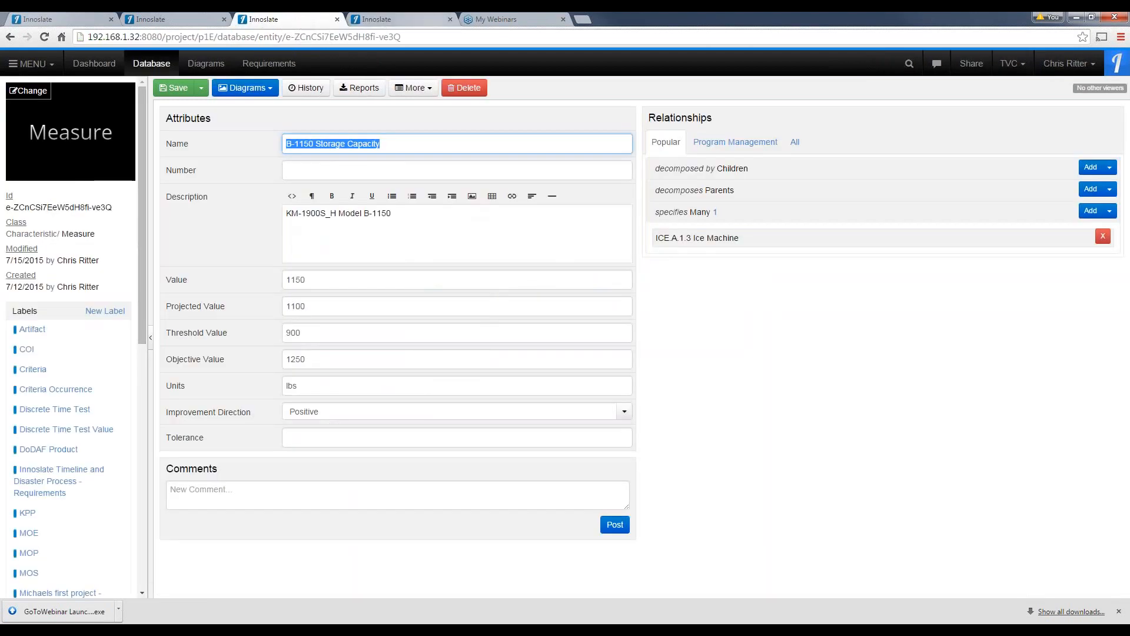
left_click(429, 18)
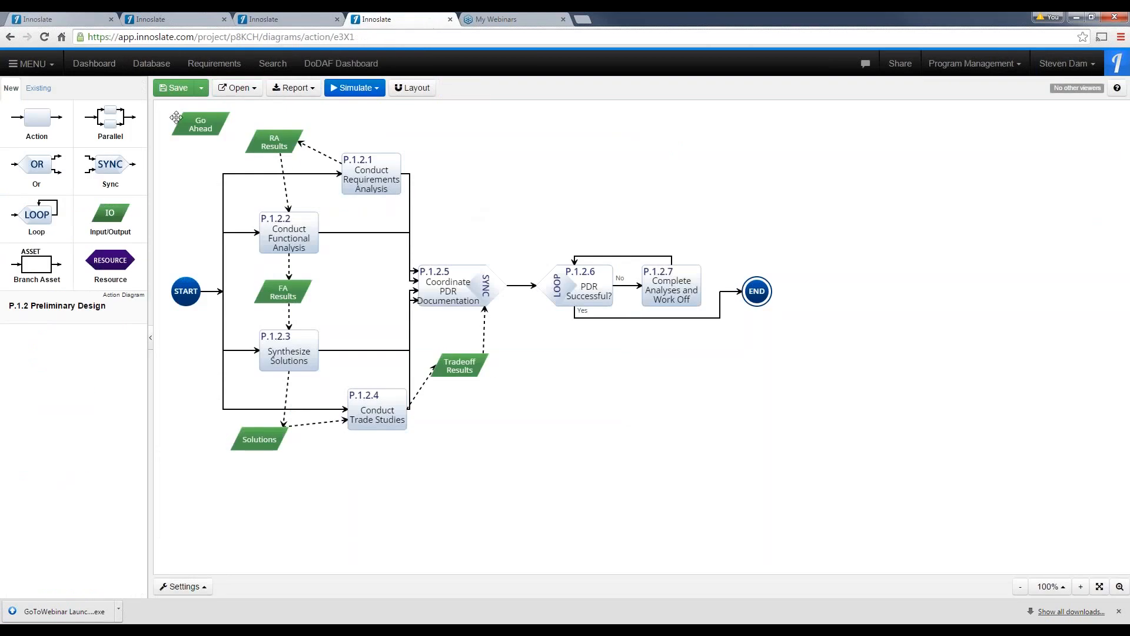
left_click(151, 64)
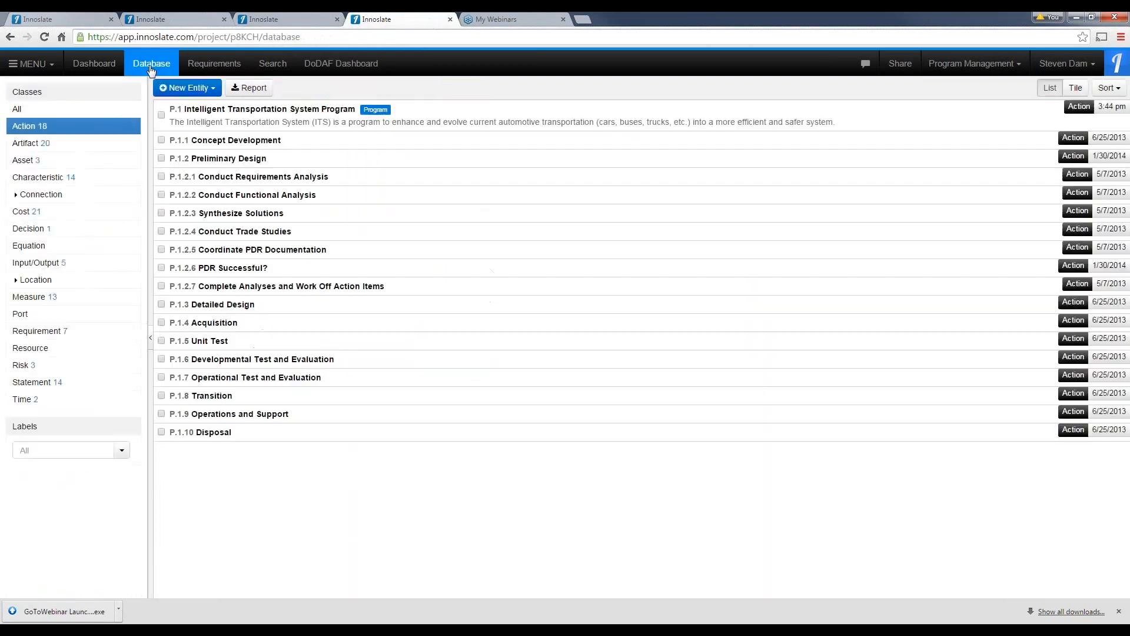
left_click(24, 366)
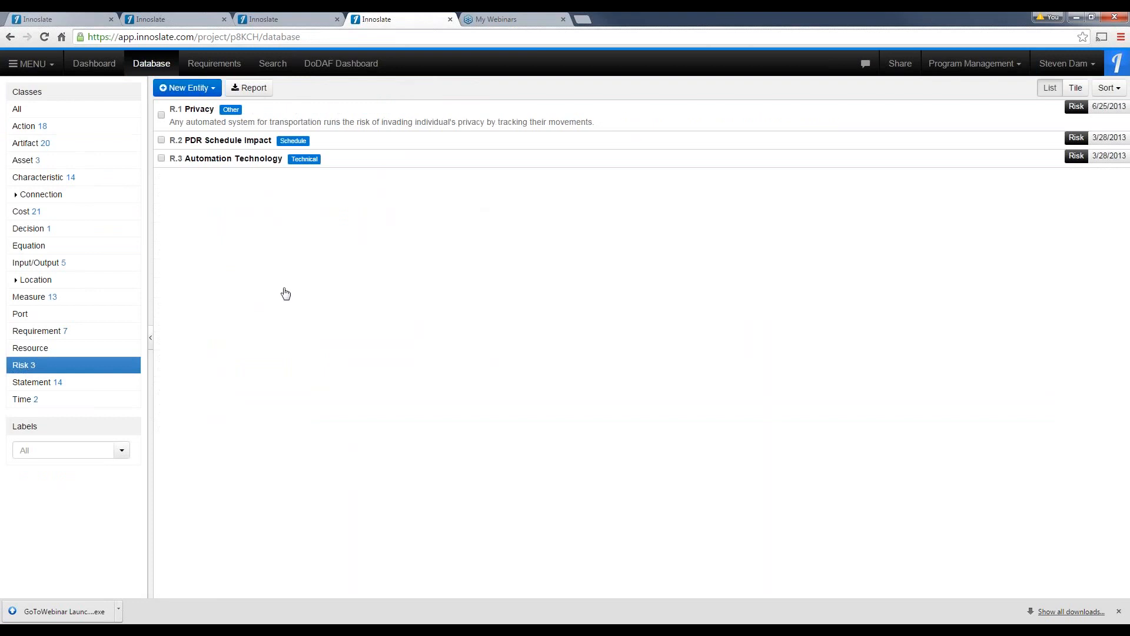
left_click(189, 121)
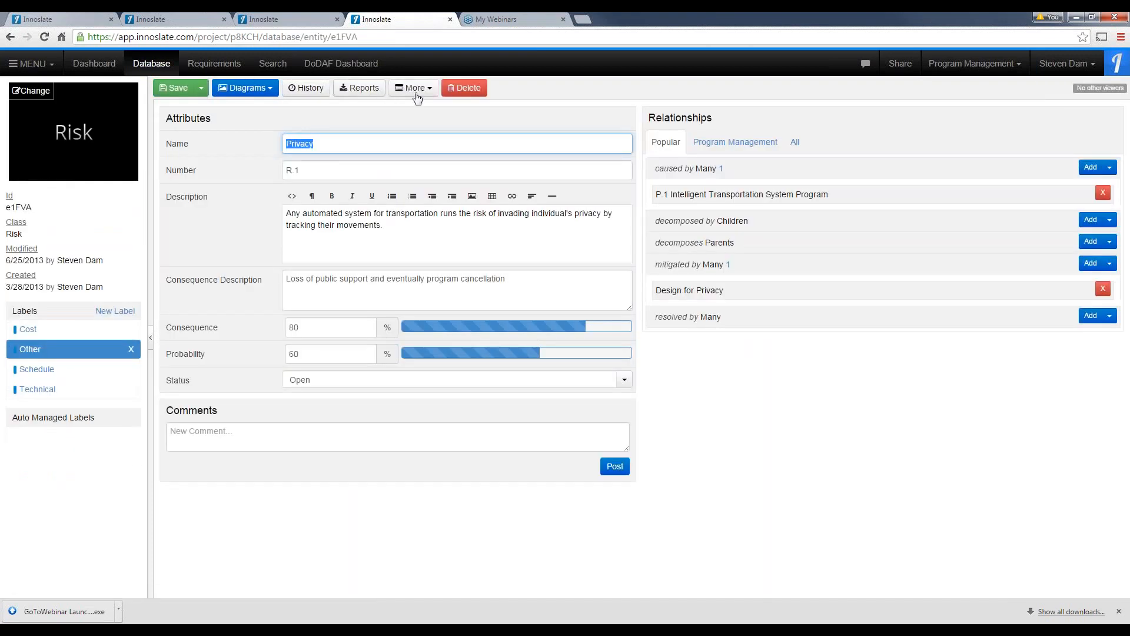
Step: Open the Risk Matrix diagram from the Privacy risk and select R.1 Privacy in the matrix to show its attributes
left_click(268, 89)
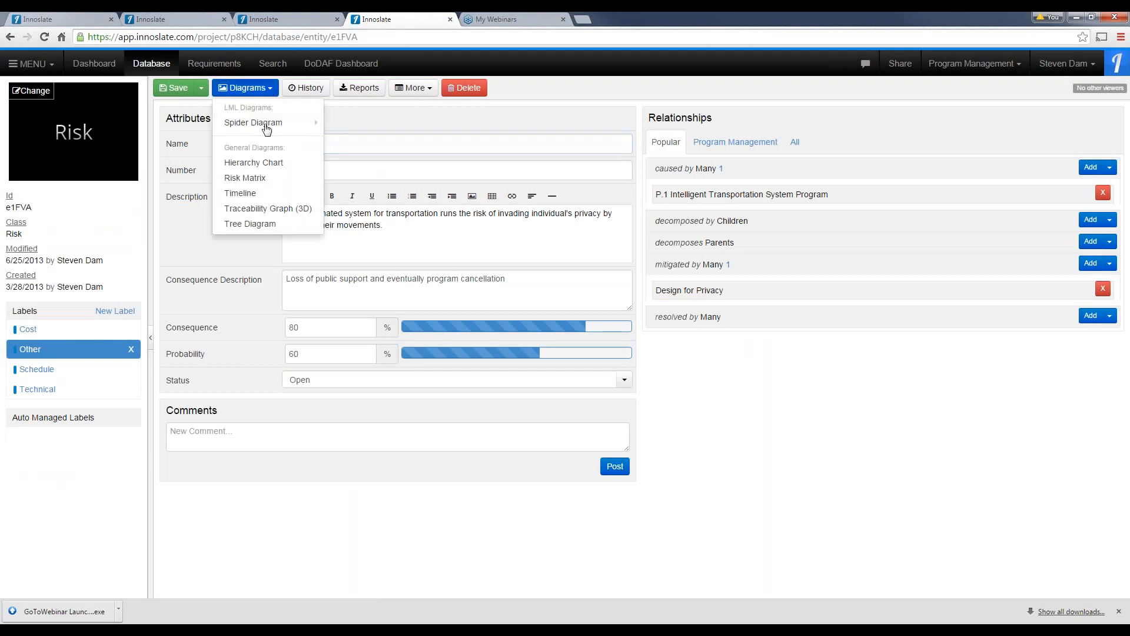
left_click(265, 178)
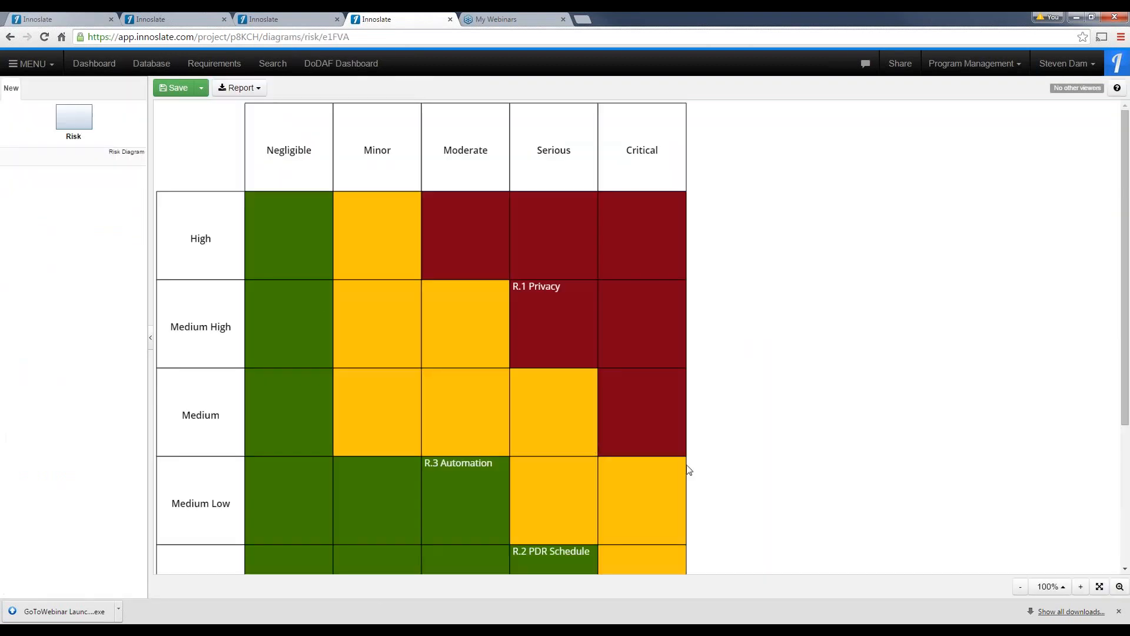
scroll(686, 465, "down", 3)
scroll(686, 463, "up", 2)
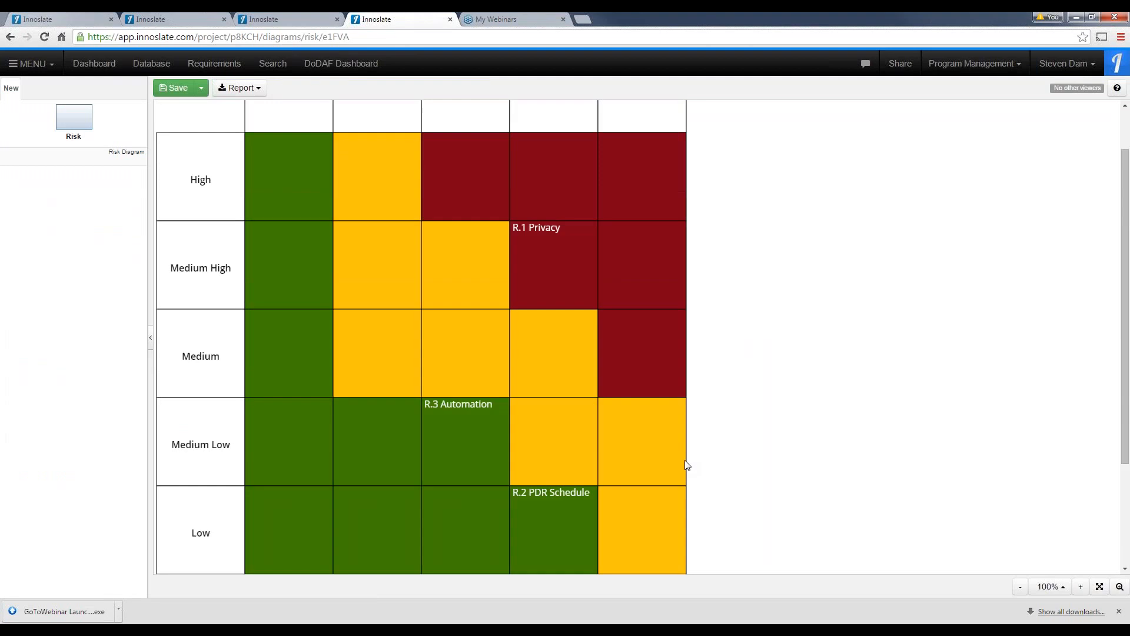
left_click(534, 236)
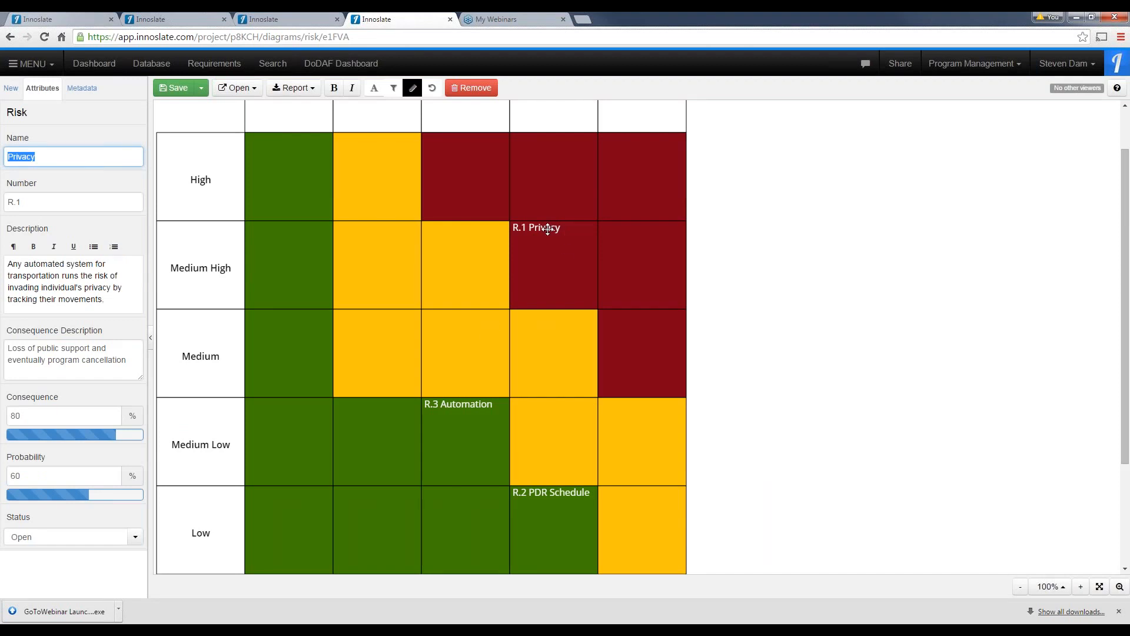
Step: Move R.1 Privacy to the High row's highest-consequence cell in the risk matrix, then set its probability to 50%
left_click_drag(548, 229, 646, 163)
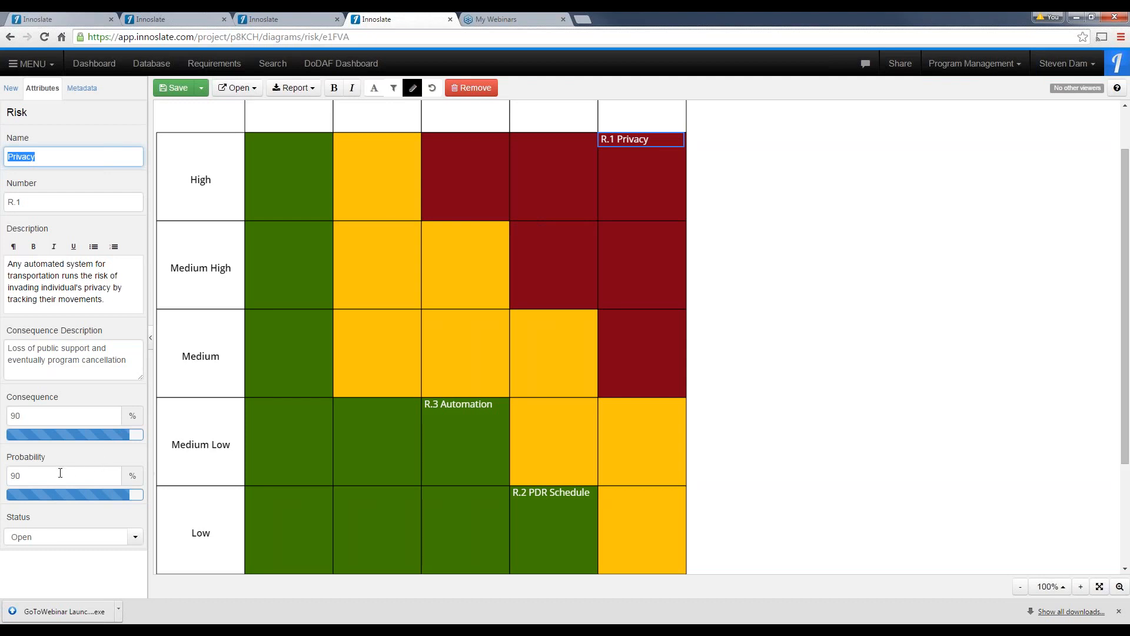
left_click(20, 475)
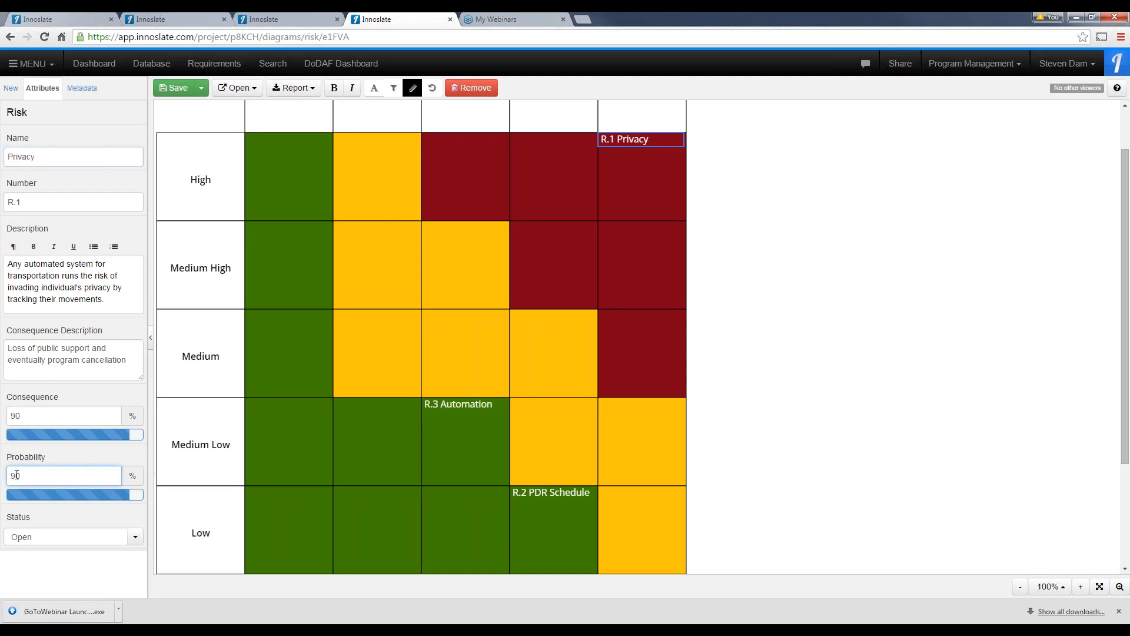
left_click_drag(20, 475, 7, 478)
type("50")
left_click(80, 419)
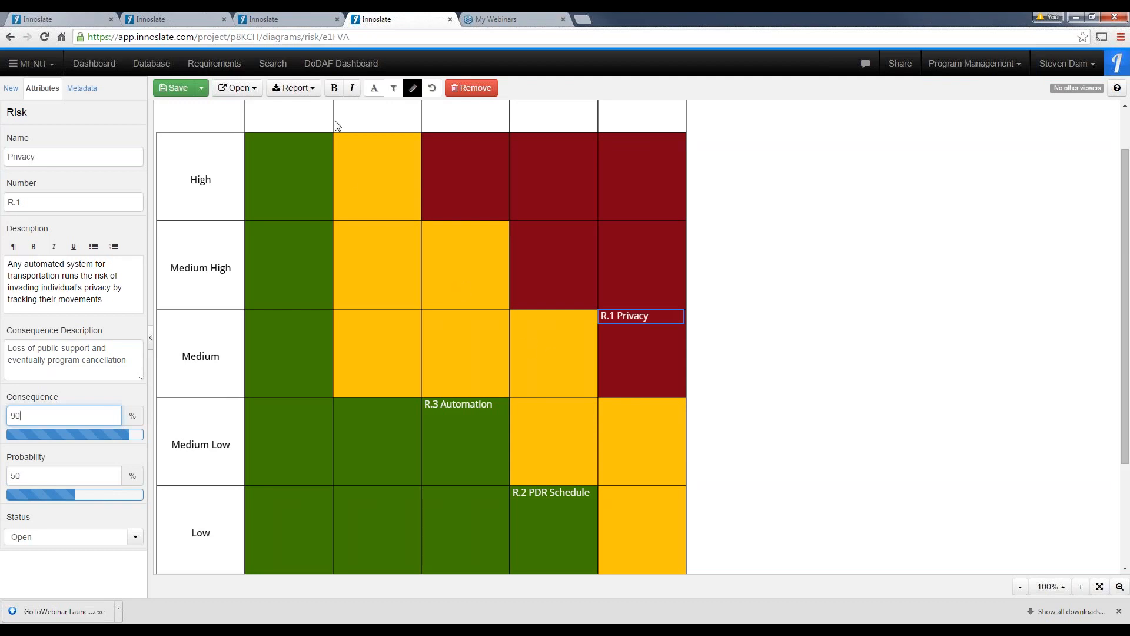
Step: Export the risk matrix as a PNG image and upload diagram (89).png as the R.1 Privacy risk's picture
left_click(310, 89)
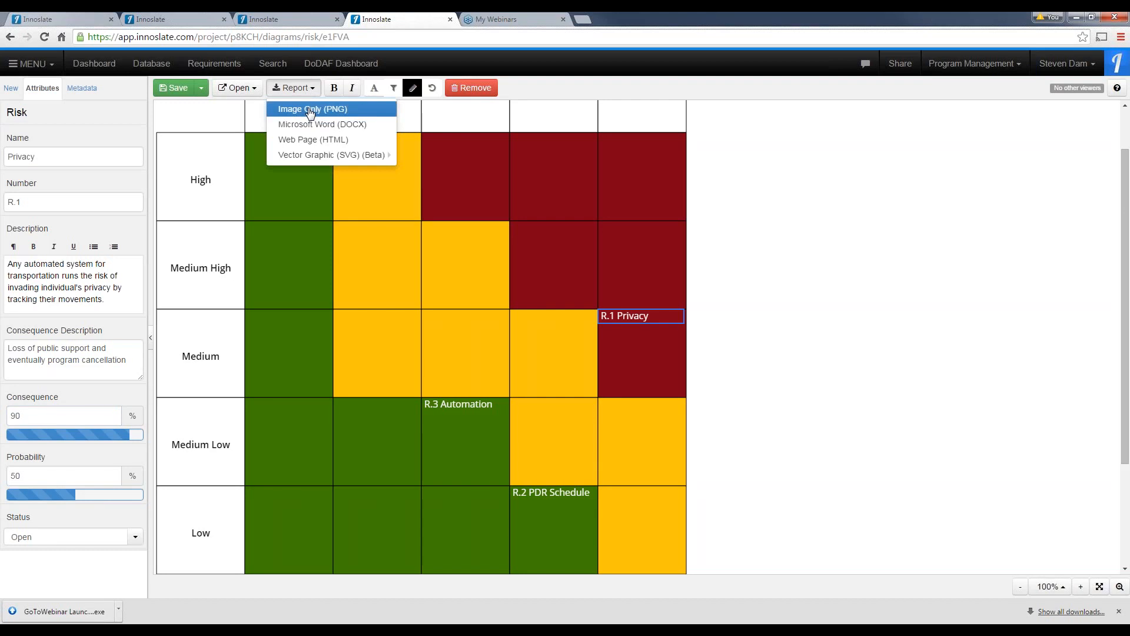
left_click(310, 110)
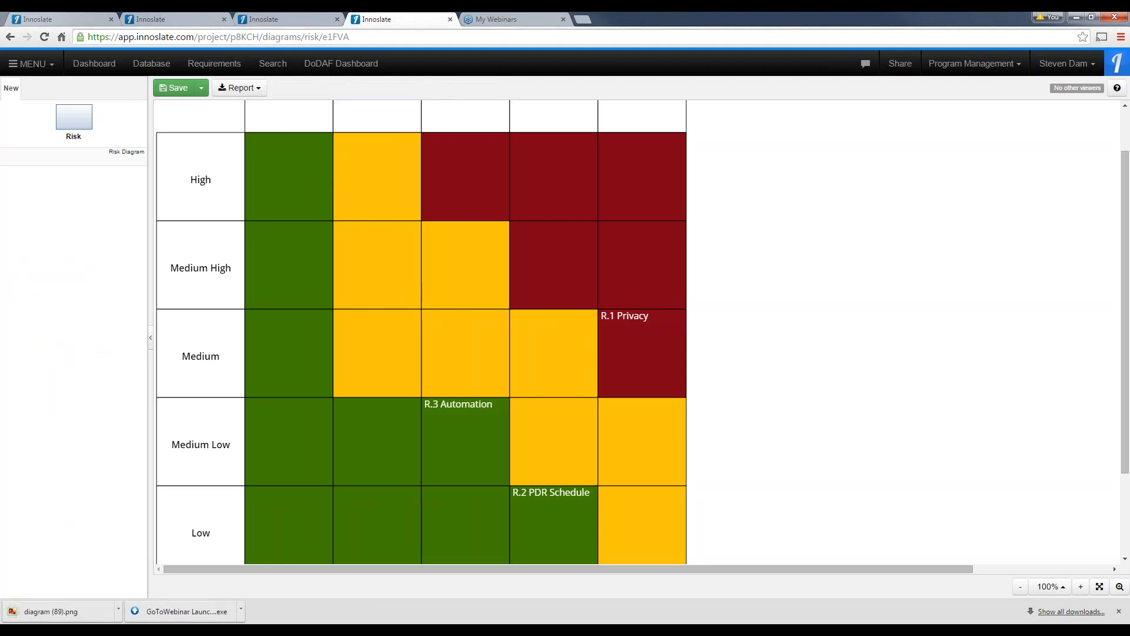
left_click(625, 316)
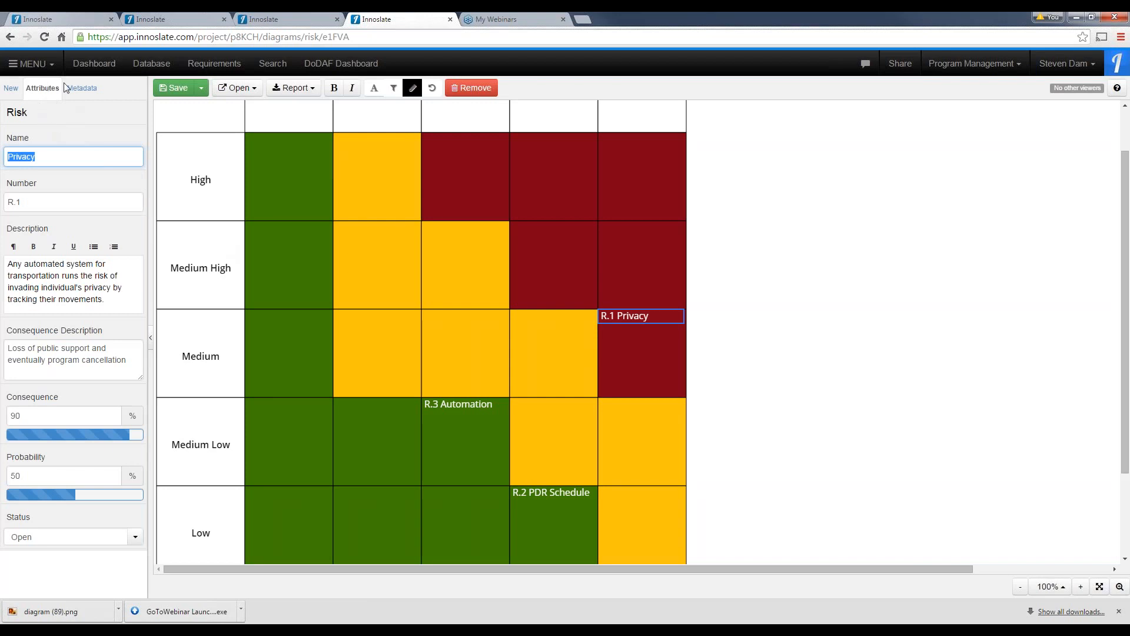
left_click(82, 89)
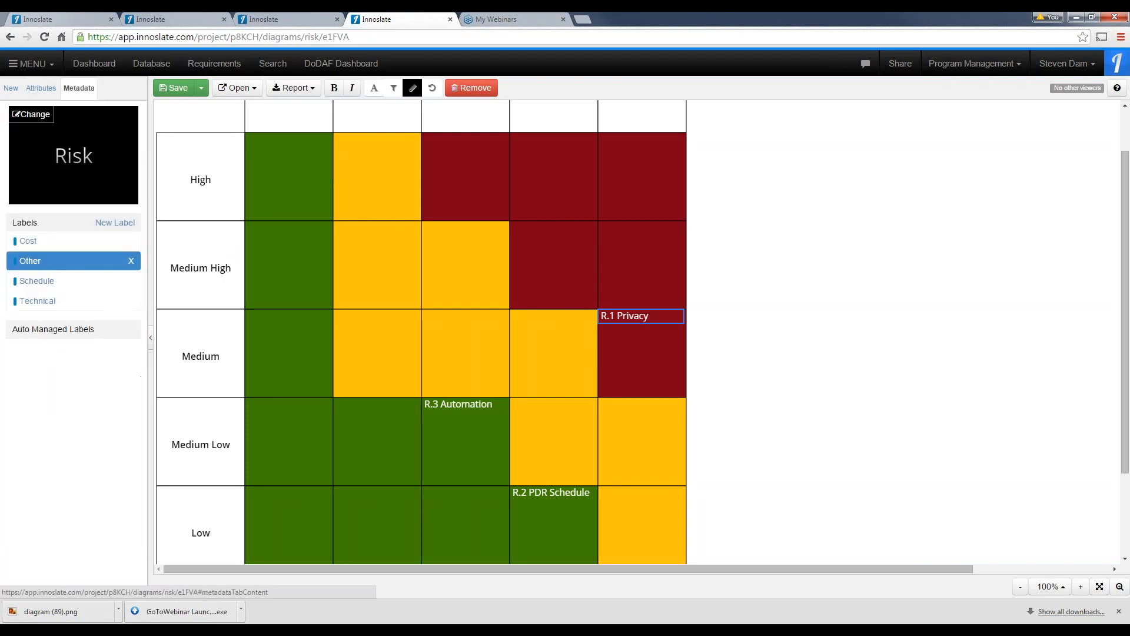
left_click_drag(46, 612, 78, 151)
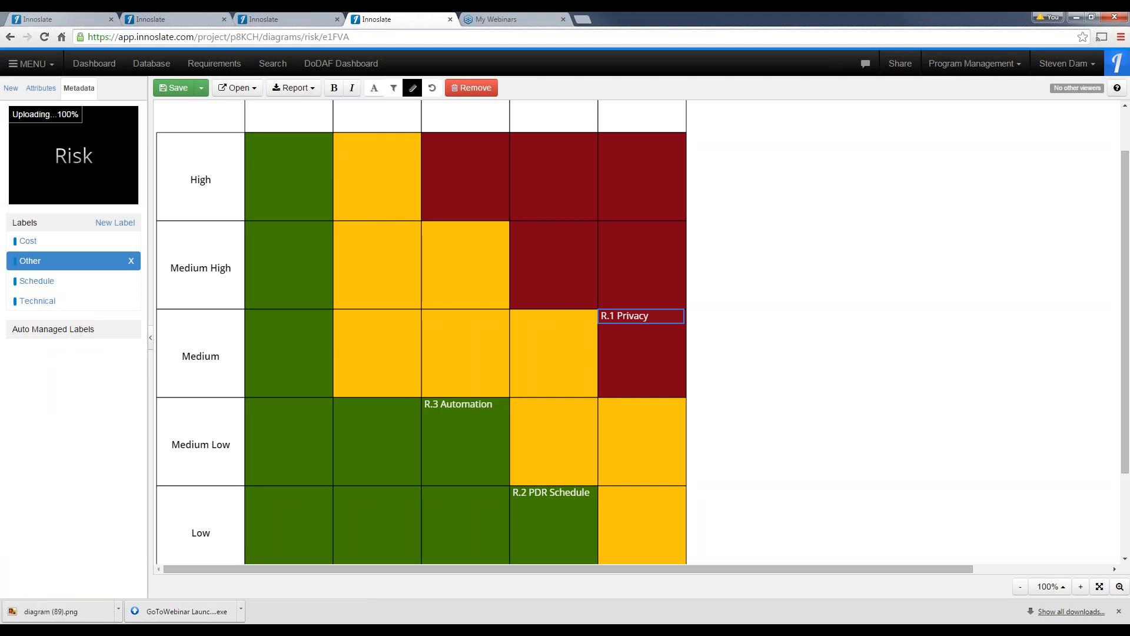